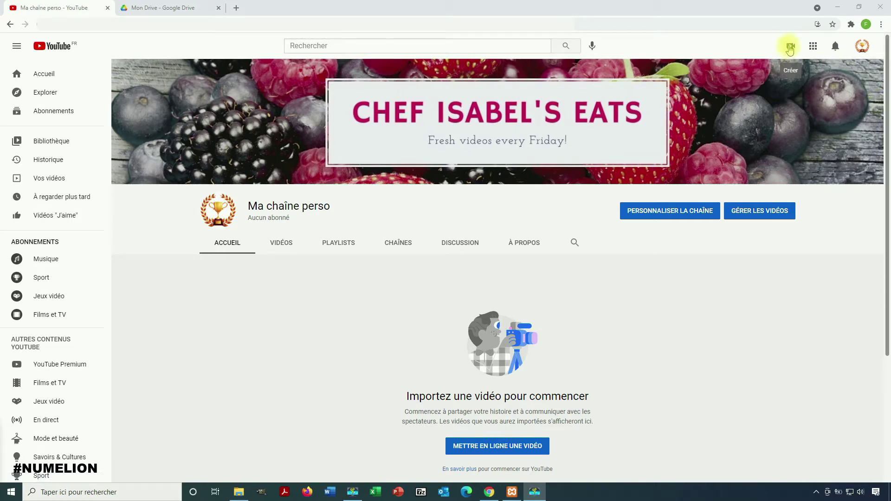
Go to YouTube Studio for the channel and start importing a new video.
{"action": "left_click", "coordinate": [791, 48]}
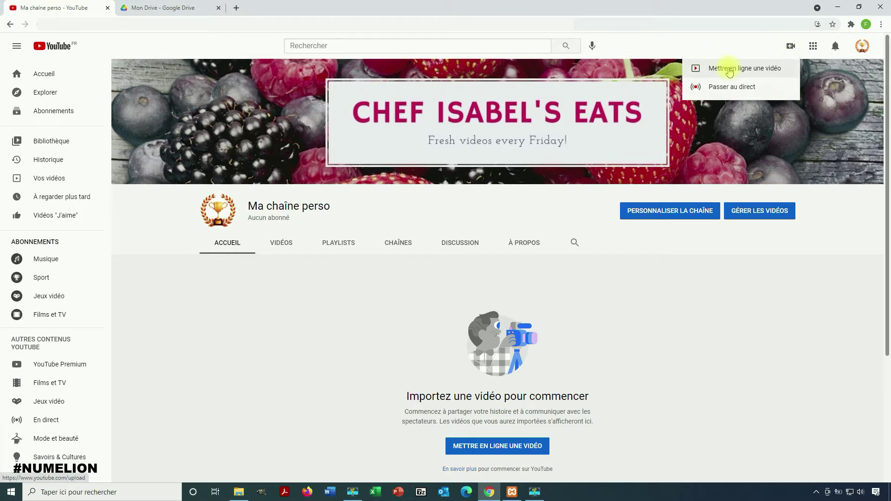
{"action": "left_click", "coordinate": [862, 48]}
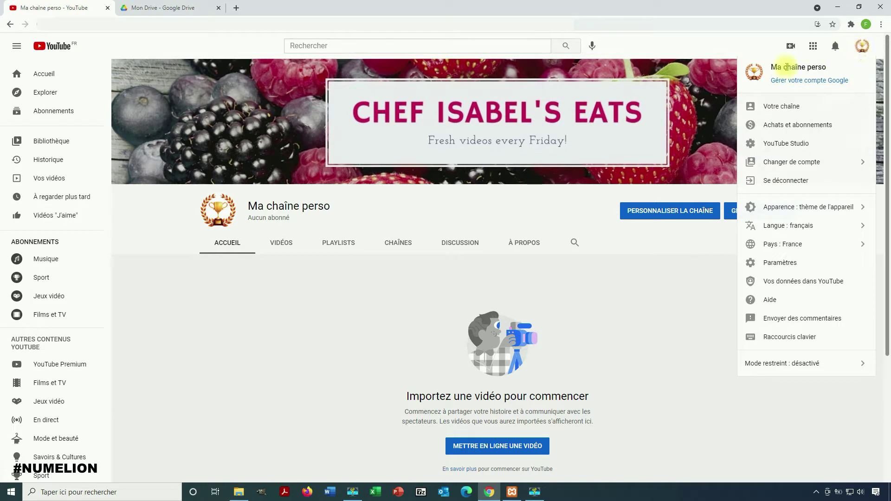
{"action": "left_click", "coordinate": [800, 144]}
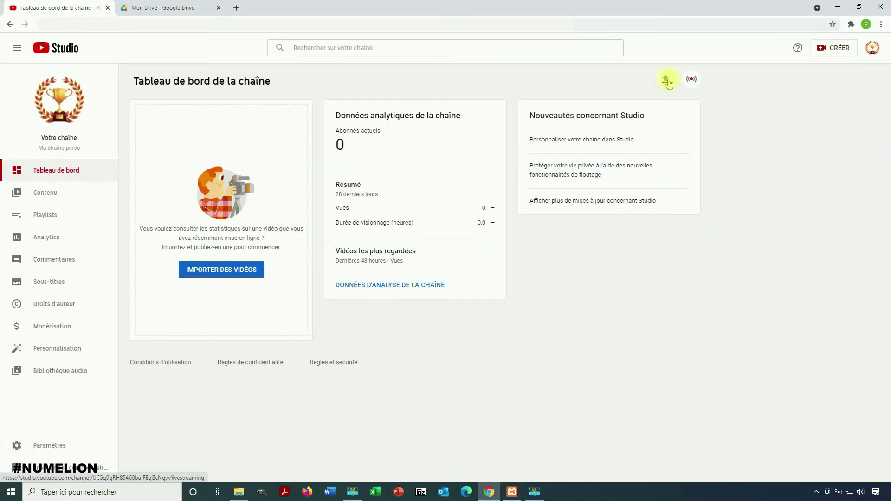
{"action": "left_click", "coordinate": [828, 49]}
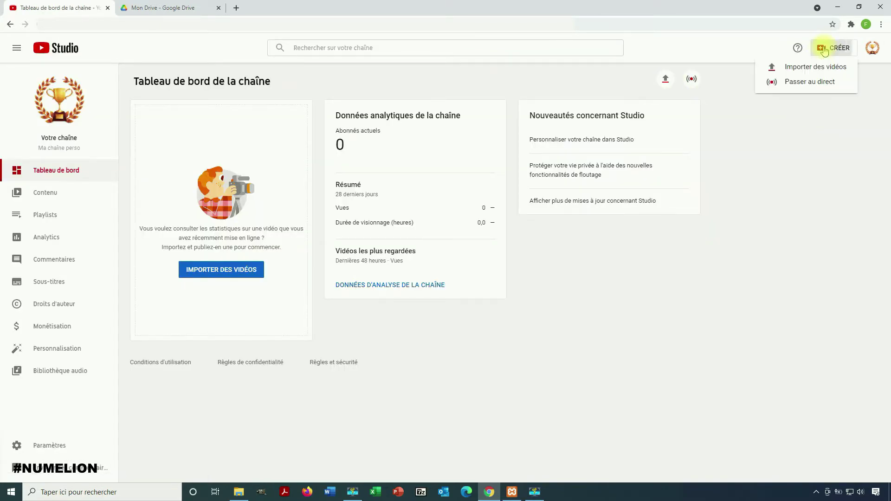
{"action": "left_click", "coordinate": [808, 68]}
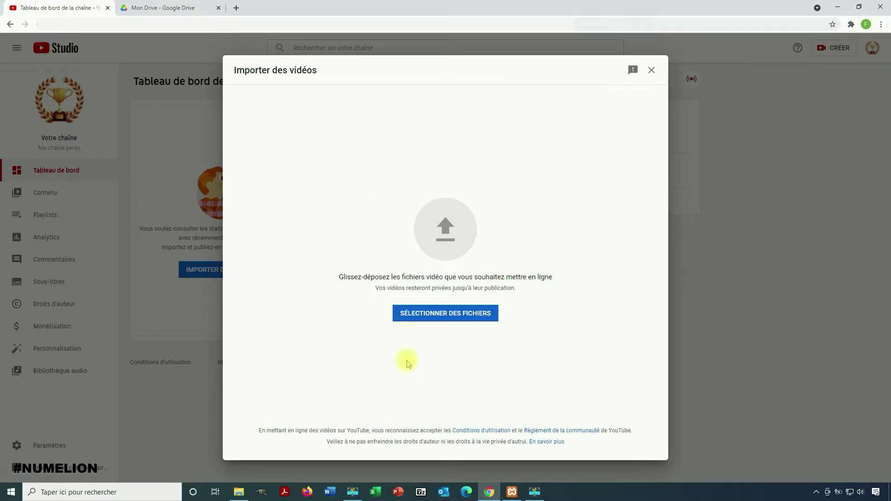
Upload the video file capture-bureau.mp4 from the computer into the video import window.
{"action": "left_click", "coordinate": [450, 317]}
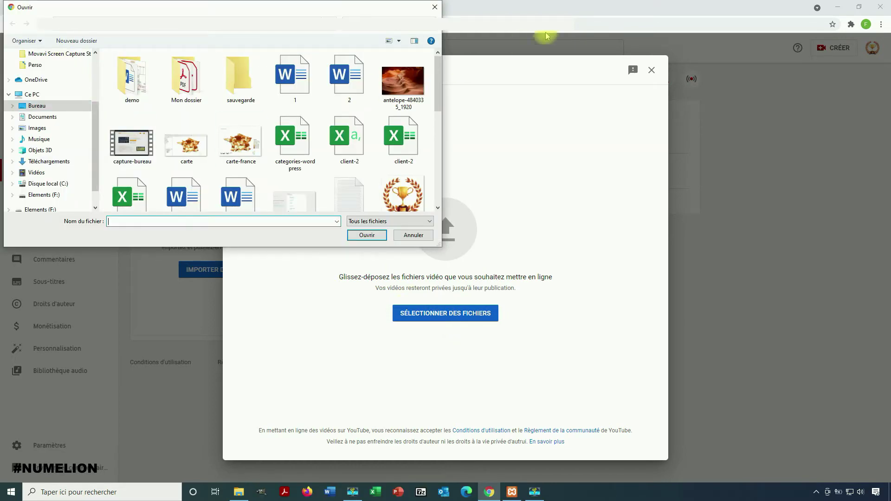
{"action": "left_click", "coordinate": [436, 8]}
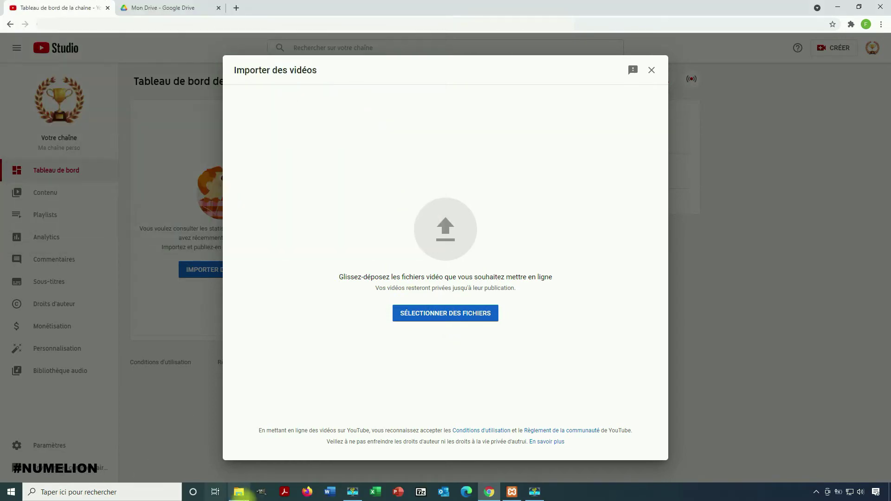
{"action": "left_click", "coordinate": [239, 492]}
{"action": "left_click_drag", "start_coordinate": [593, 338], "coordinate": [288, 269]}
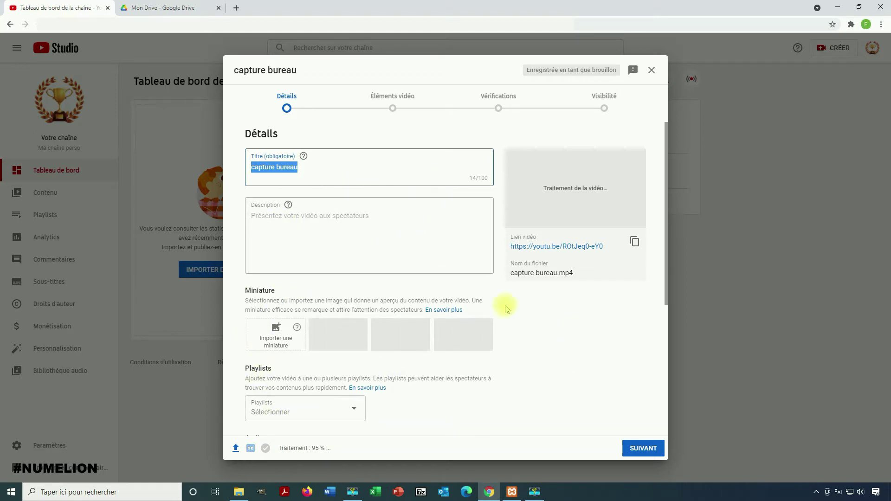
Replace the video's title with "Comment capturer l'image de son bureau ?".
{"action": "left_click", "coordinate": [283, 166]}
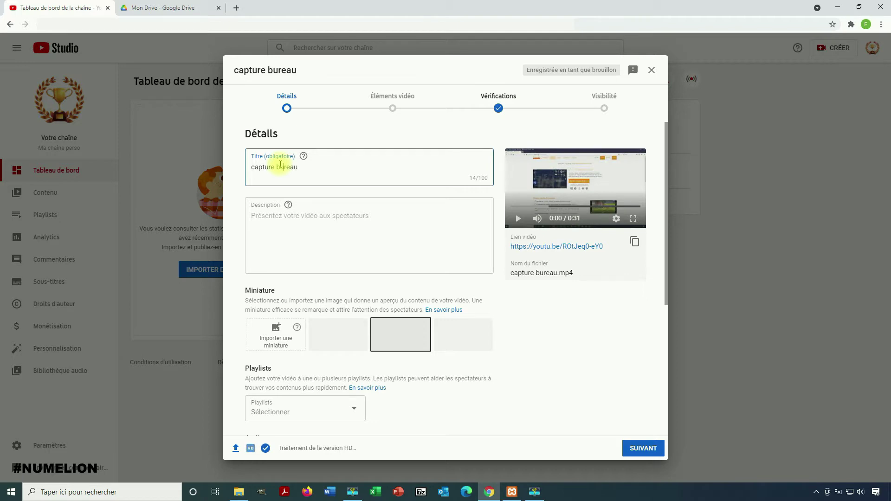
{"action": "triple_click", "coordinate": [280, 166]}
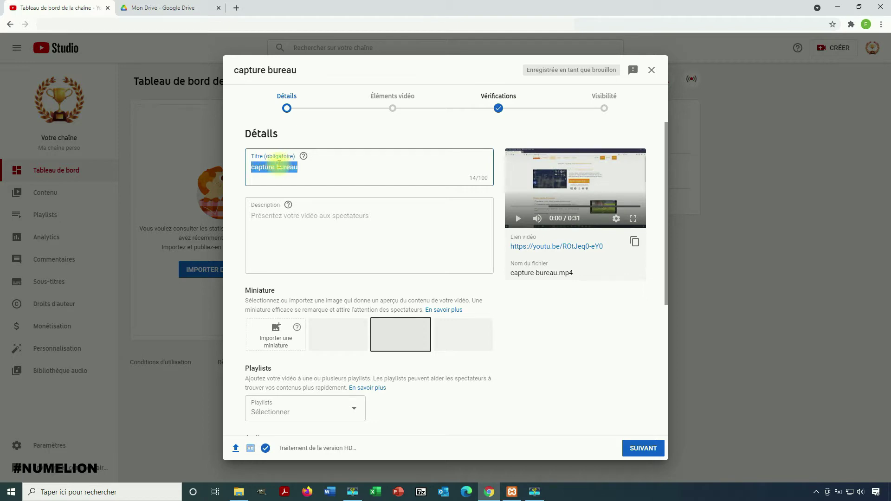
{"action": "type", "text": "Comment"}
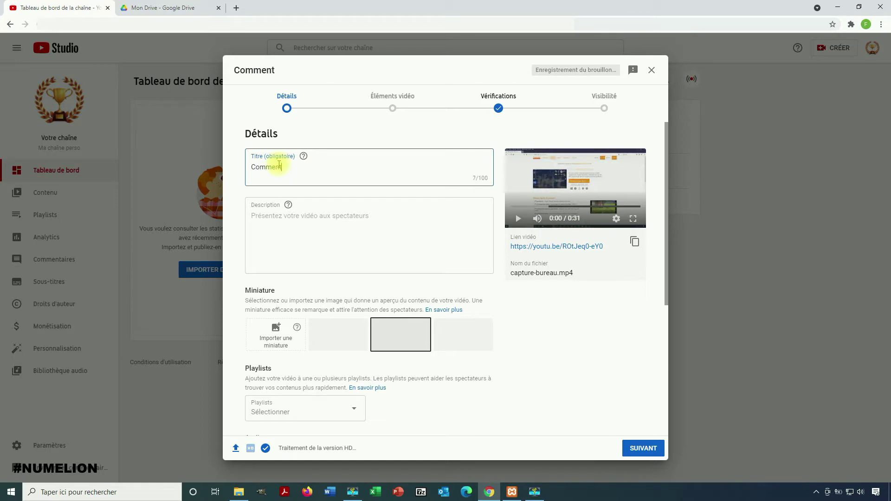
{"action": "type", "text": " capturer l'i"}
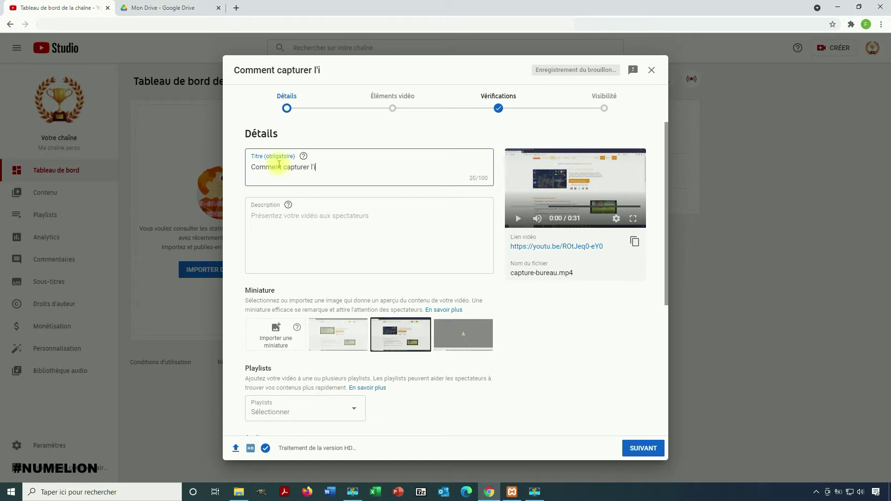
{"action": "type", "text": "mage de son bureau ?"}
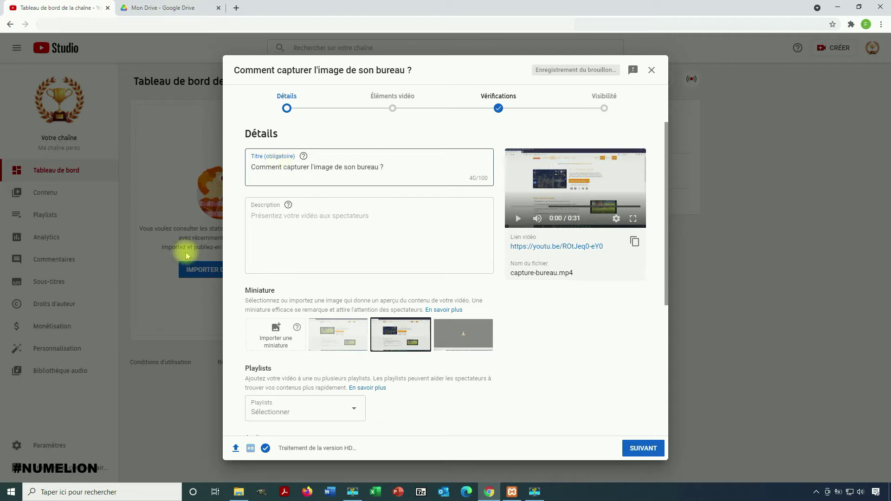
Enter the description "Description de ma vidéo", with the hashtags "#tutoriel #vlc" on a separate line below it.
{"action": "left_click", "coordinate": [359, 231]}
{"action": "type", "text": "Description de ma vidéo"}
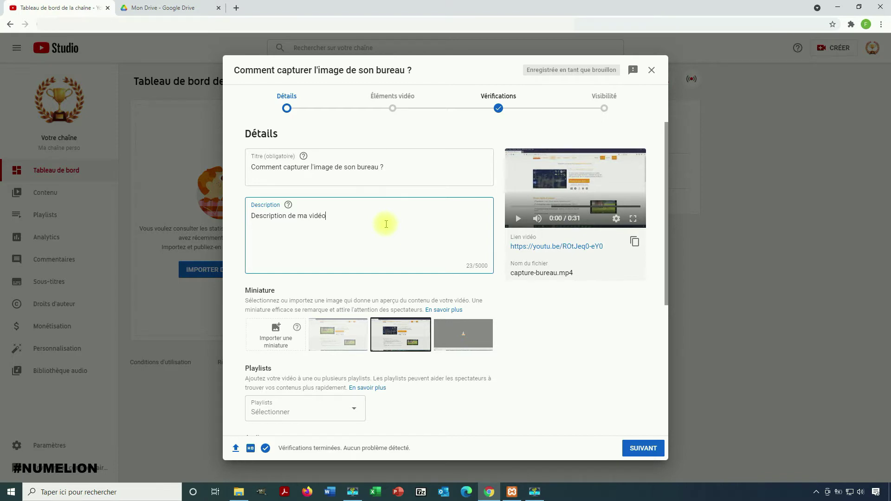
{"action": "type", "text": "#"}
{"action": "type", "text": "tutoriel #vlc"}
Try to import a custom thumbnail for the video, and dismiss the phone number validation request.
{"action": "left_click", "coordinate": [275, 347]}
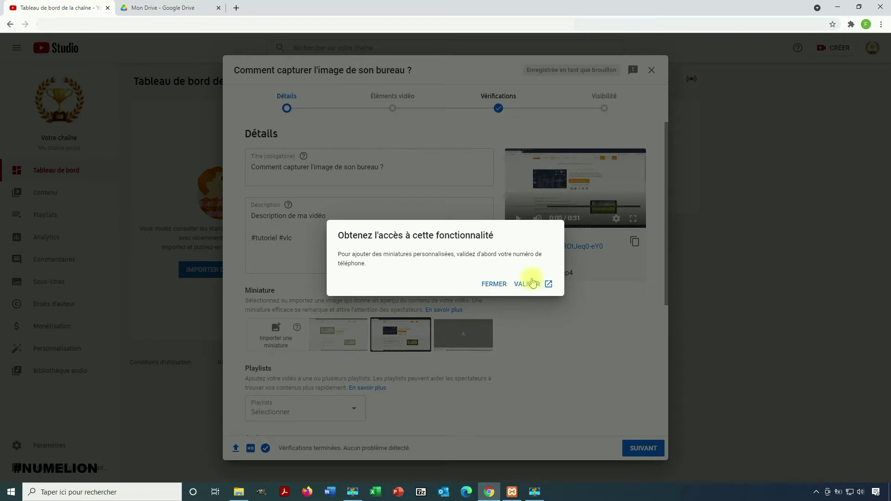
{"action": "left_click", "coordinate": [489, 283]}
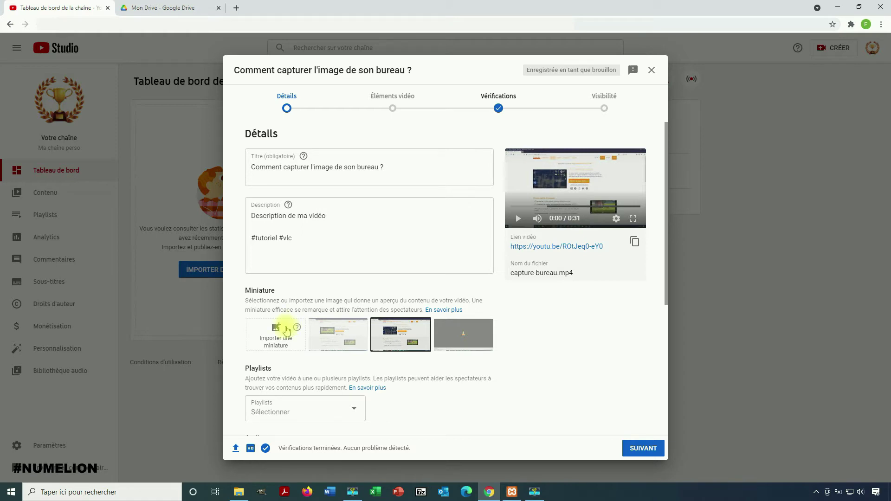
Create a playlist titled VLC with visibility Publique and assign the video to it.
{"action": "scroll", "coordinate": [563, 365], "scroll_direction": "down", "scroll_amount": 2}
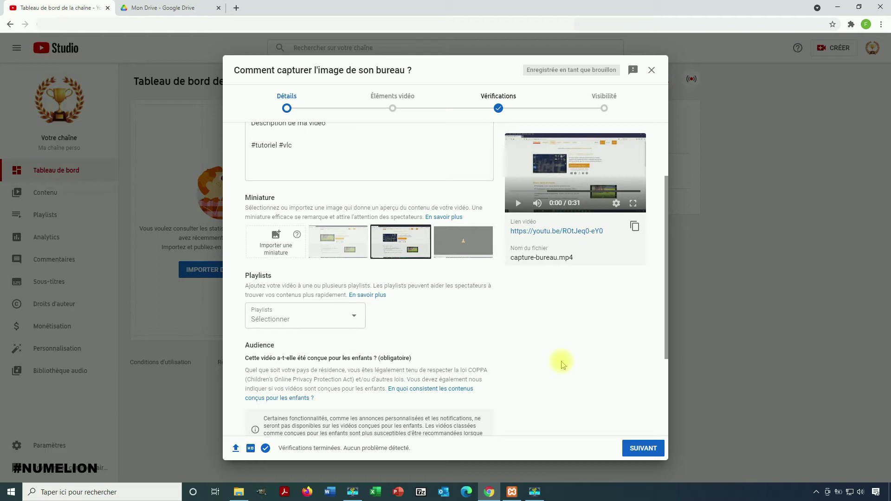
{"action": "left_click", "coordinate": [320, 322]}
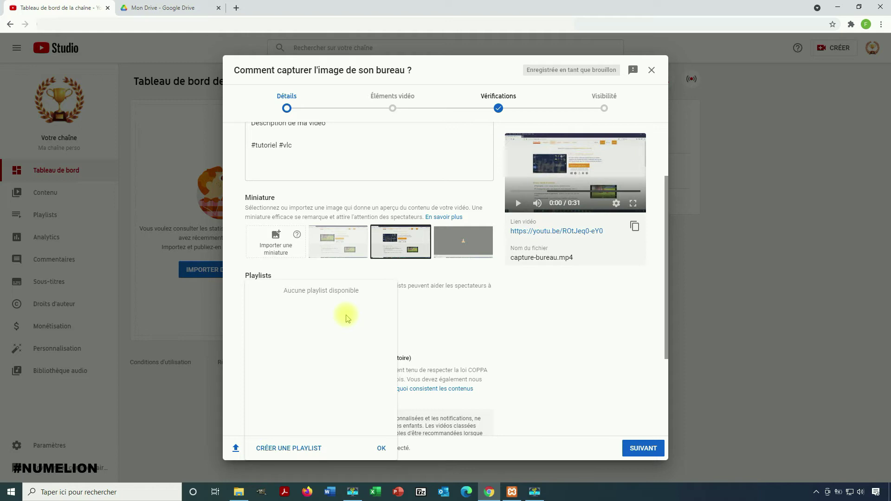
{"action": "left_click", "coordinate": [295, 449]}
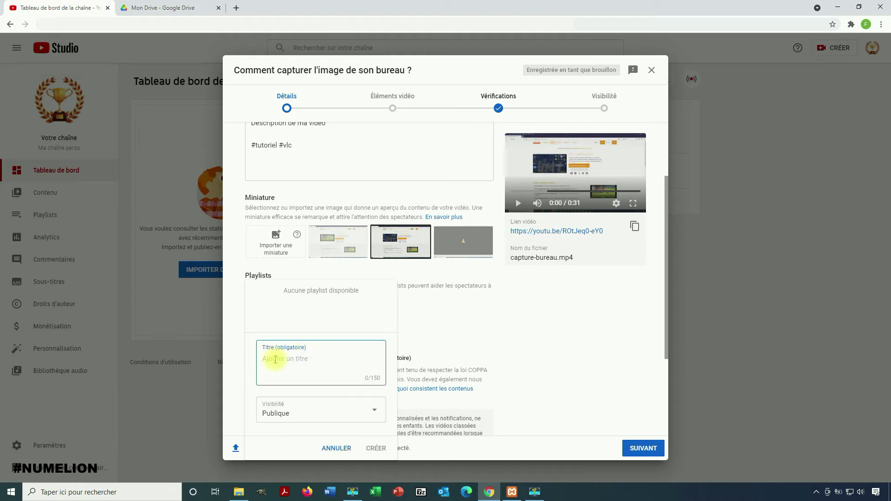
{"action": "type", "text": "Vlc"}
{"action": "key", "text": "BackSpace"}
{"action": "key", "text": "BackSpace"}
{"action": "type", "text": "LC"}
{"action": "left_click", "coordinate": [281, 411]}
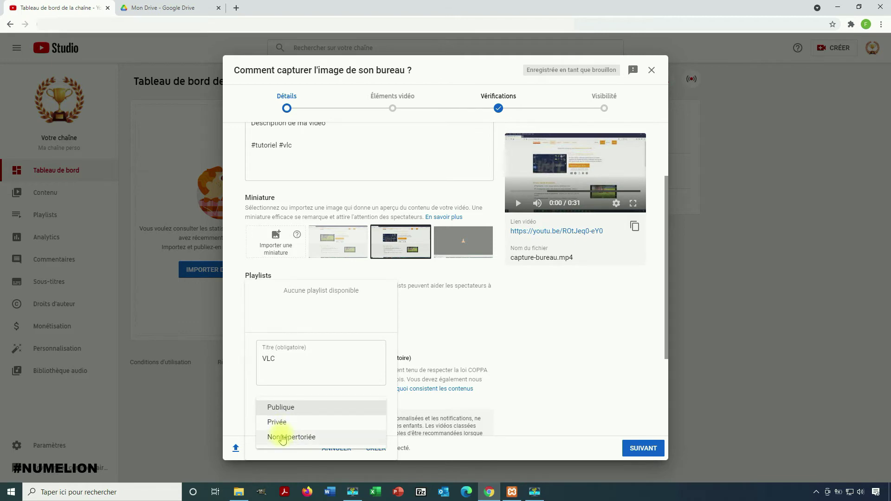
{"action": "left_click", "coordinate": [249, 399]}
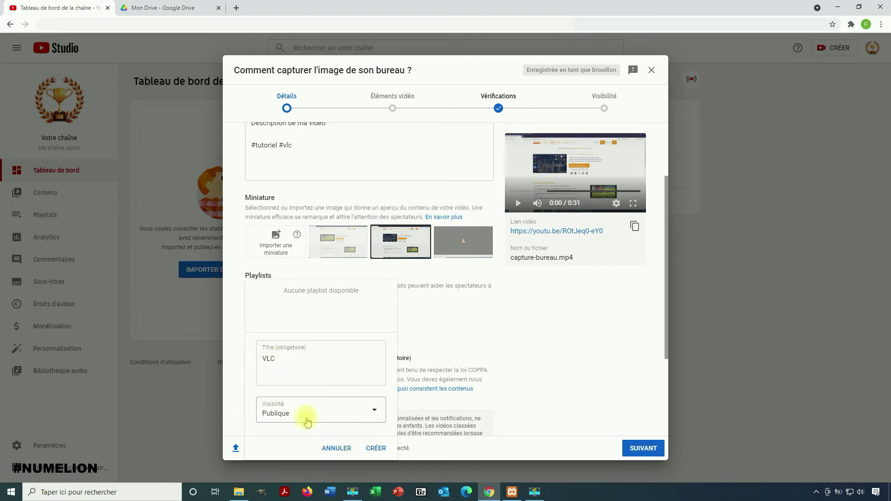
{"action": "left_click", "coordinate": [370, 449]}
{"action": "left_click", "coordinate": [260, 293]}
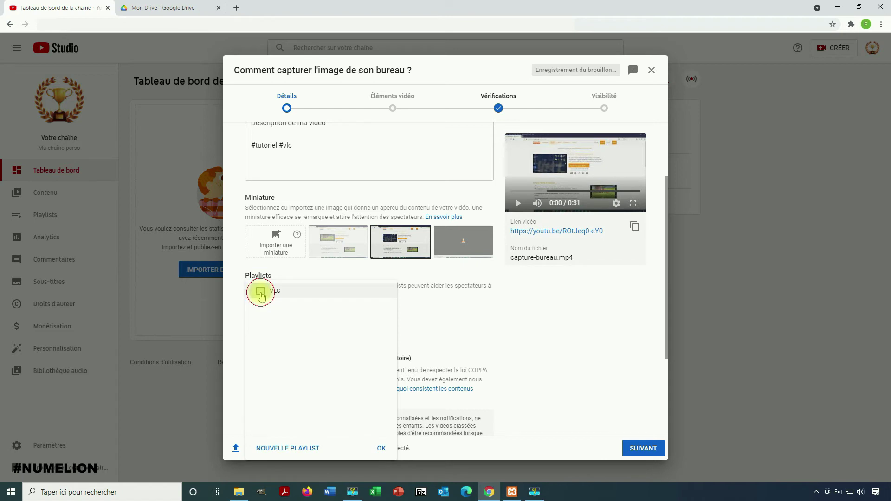
{"action": "left_click", "coordinate": [381, 448]}
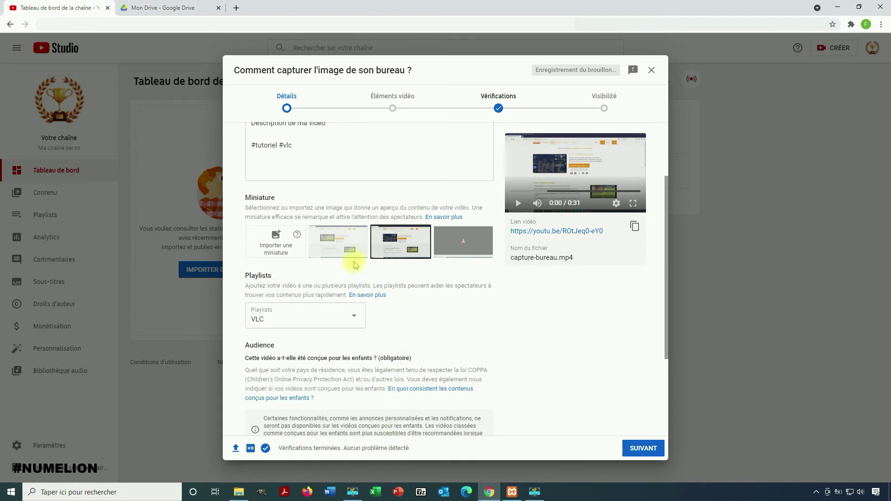
Set the video's audience to "Non, pas conçue pour les enfants".
{"action": "scroll", "coordinate": [355, 328], "scroll_direction": "down", "scroll_amount": 1}
{"action": "scroll", "coordinate": [354, 327], "scroll_direction": "down", "scroll_amount": 3}
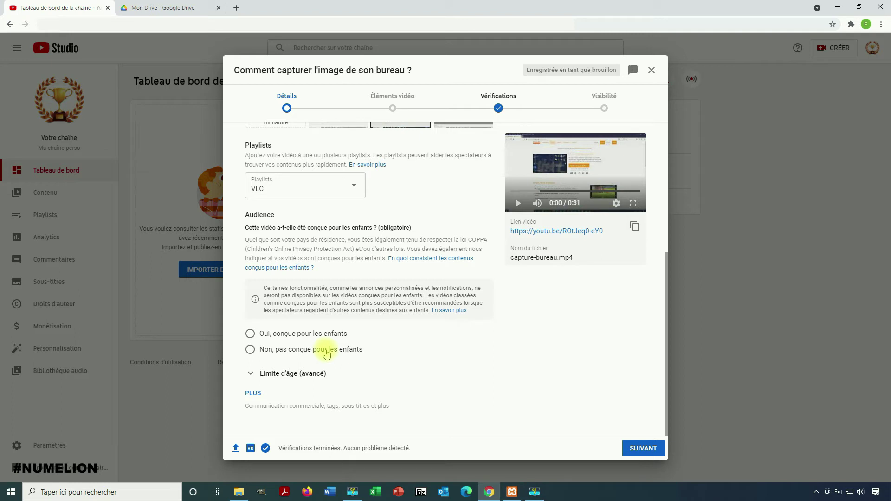
{"action": "left_click", "coordinate": [327, 353]}
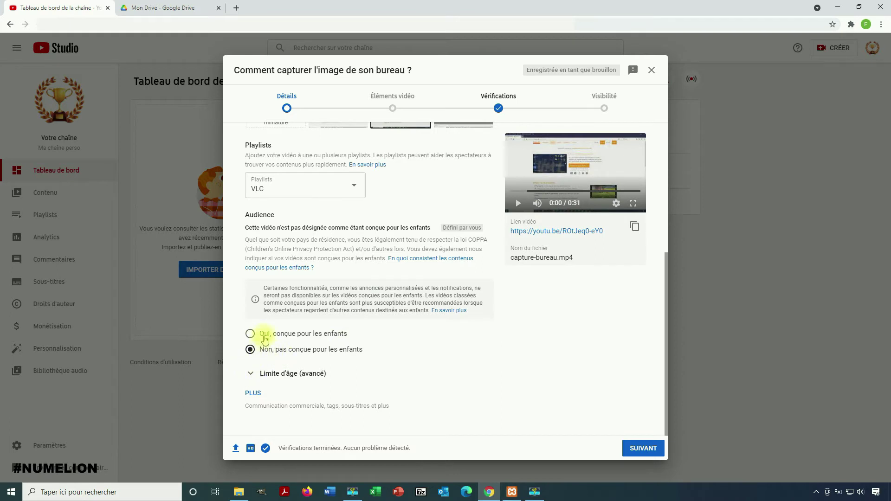
Expand the additional video details and add the tags "vlc", "tutoriel" and "tutoriel vlc".
{"action": "left_click", "coordinate": [252, 394]}
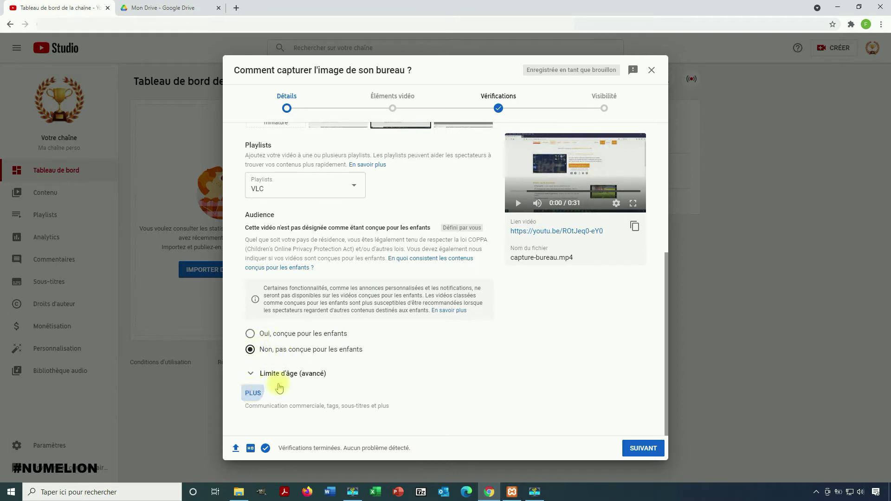
{"action": "scroll", "coordinate": [342, 348], "scroll_direction": "down", "scroll_amount": 4}
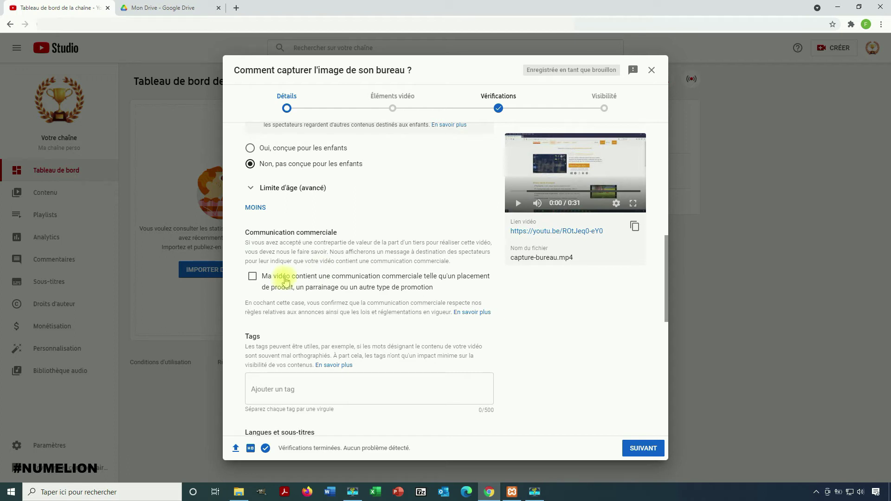
{"action": "scroll", "coordinate": [284, 334], "scroll_direction": "down", "scroll_amount": 3}
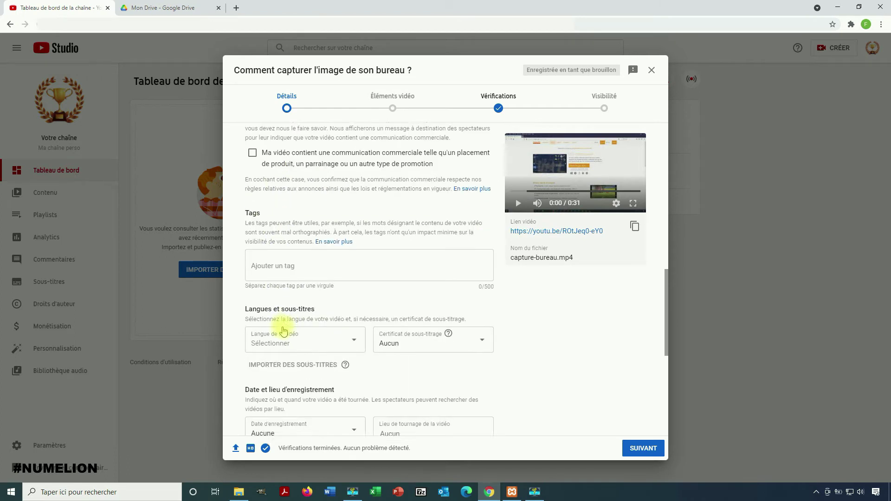
{"action": "left_click", "coordinate": [269, 250]}
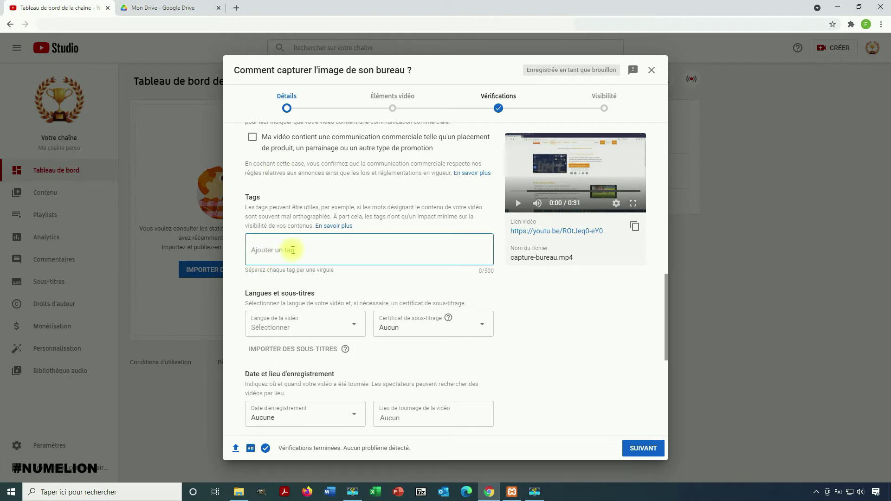
{"action": "type", "text": "vlc"}
{"action": "key", "text": "Return"}
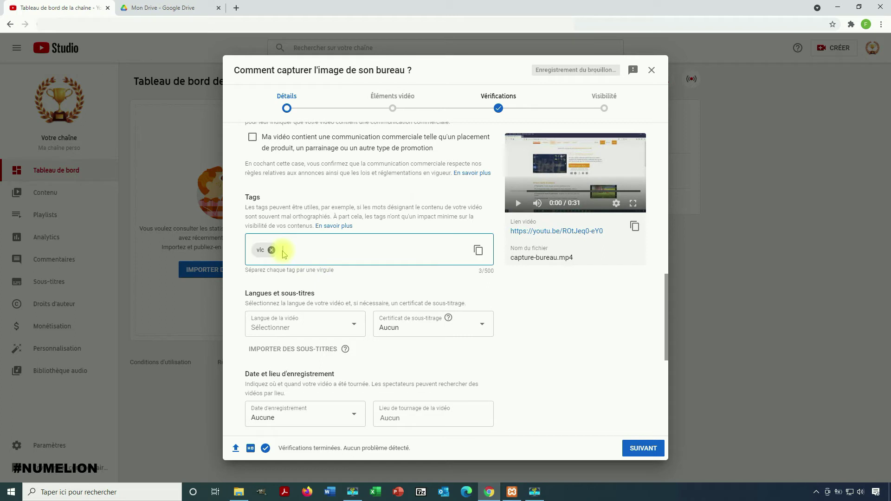
{"action": "type", "text": "tutoeriel"}
{"action": "key", "text": "Return"}
{"action": "type", "text": "tutoriel"}
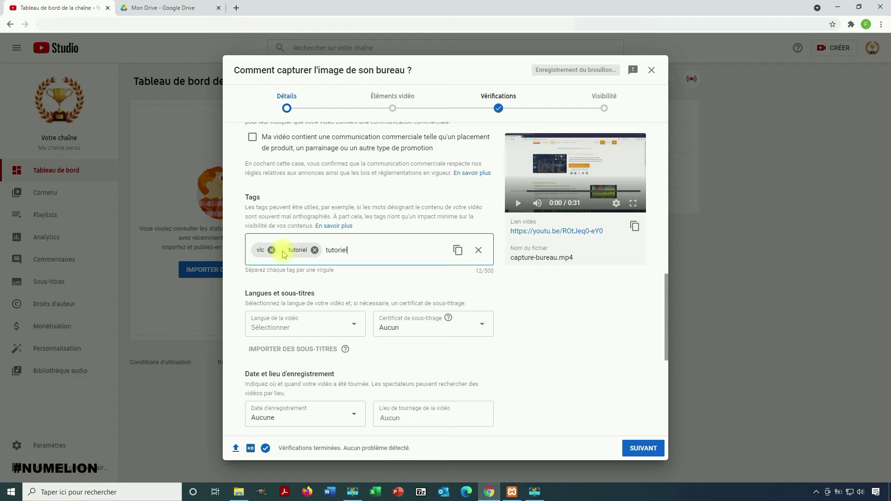
{"action": "type", "text": " vlc"}
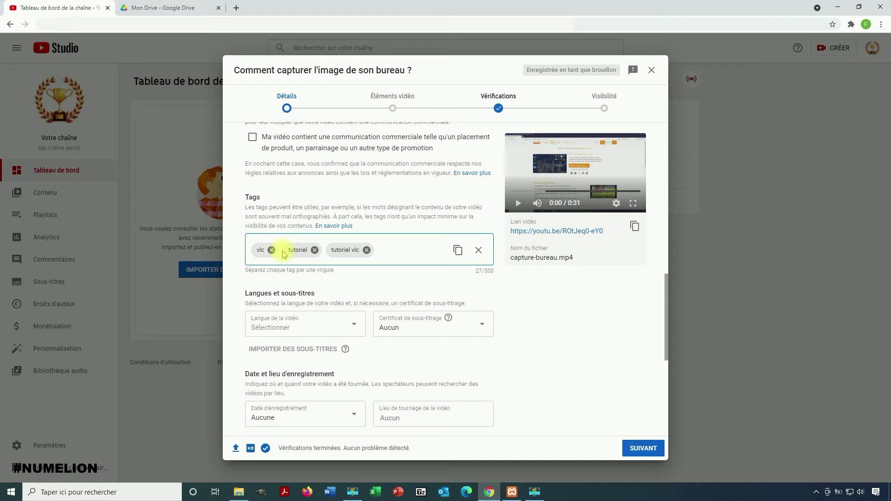
Read the Tags help text about misspelled words and the effect of tags on content visibility.
{"action": "left_click_drag", "start_coordinate": [374, 216], "coordinate": [468, 217]}
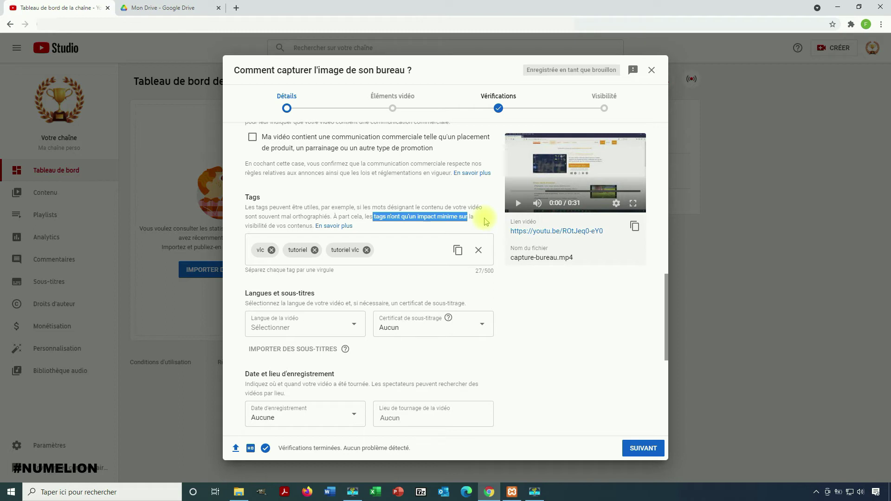
{"action": "left_click", "coordinate": [385, 206]}
{"action": "left_click_drag", "start_coordinate": [276, 208], "coordinate": [485, 211]}
{"action": "left_click_drag", "start_coordinate": [268, 216], "coordinate": [315, 216]}
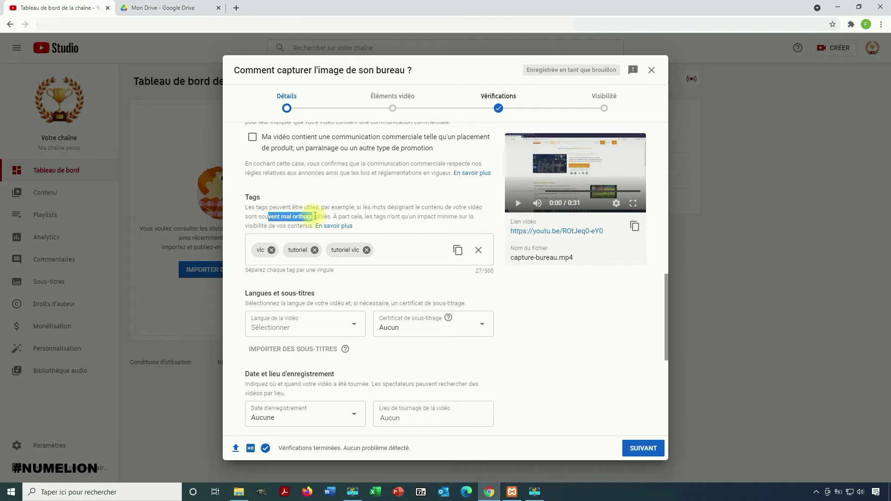
{"action": "left_click", "coordinate": [281, 301]}
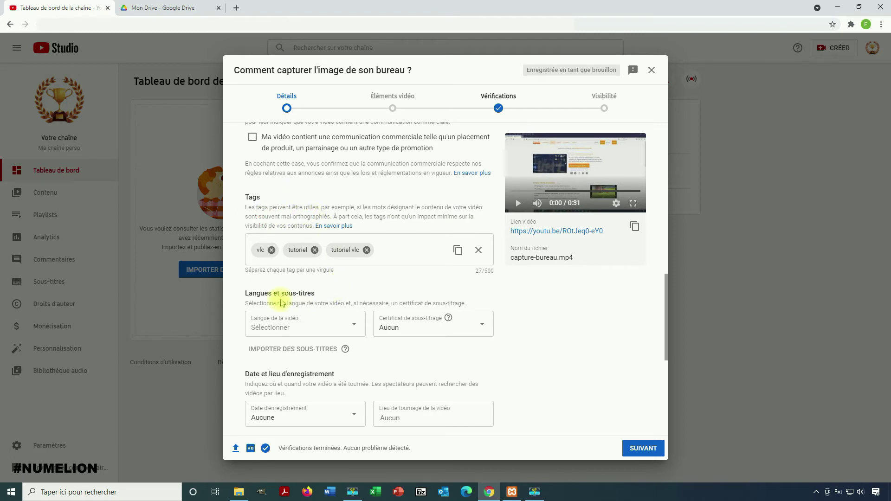
Set the video's language to "Français".
{"action": "left_click", "coordinate": [307, 323]}
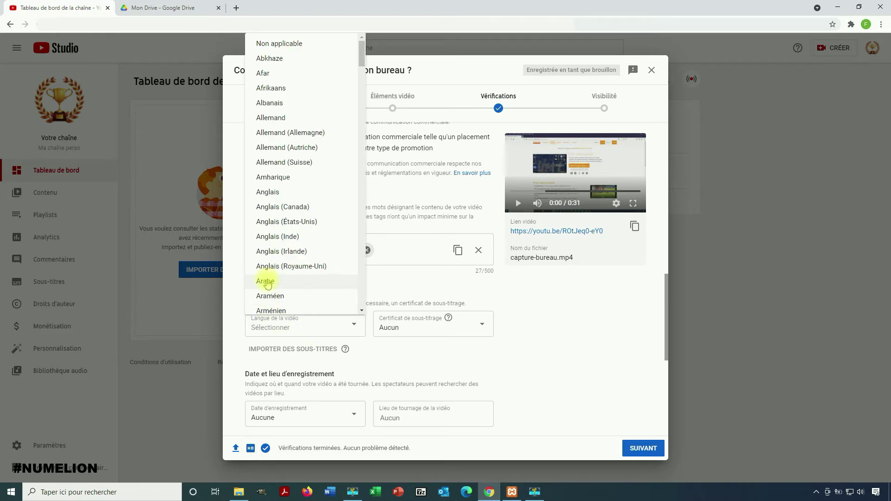
{"action": "scroll", "coordinate": [268, 280], "scroll_direction": "down", "scroll_amount": 4}
{"action": "scroll", "coordinate": [271, 279], "scroll_direction": "down", "scroll_amount": 10}
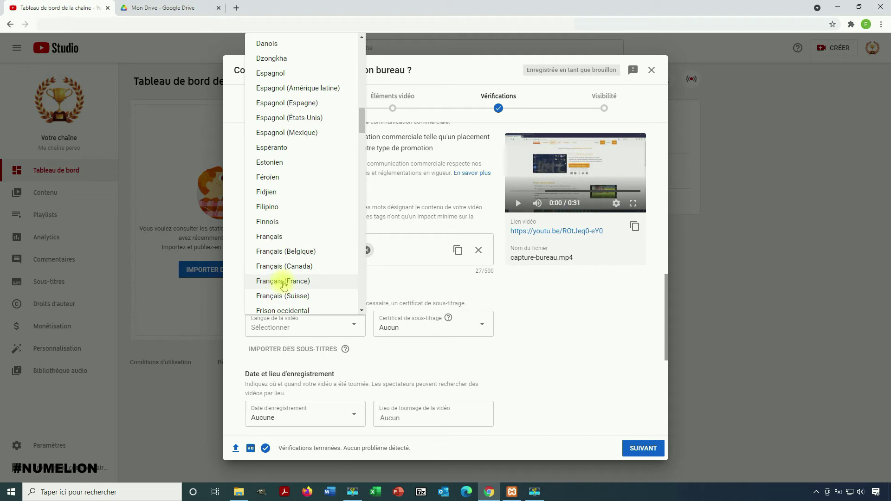
{"action": "left_click", "coordinate": [272, 236]}
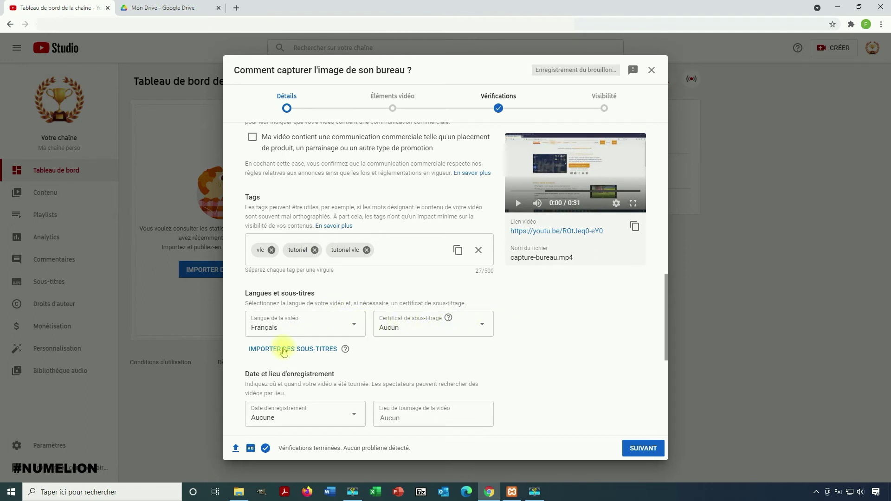
Examine the recording date calendar and the licence types available for the video.
{"action": "scroll", "coordinate": [290, 353], "scroll_direction": "down", "scroll_amount": 2}
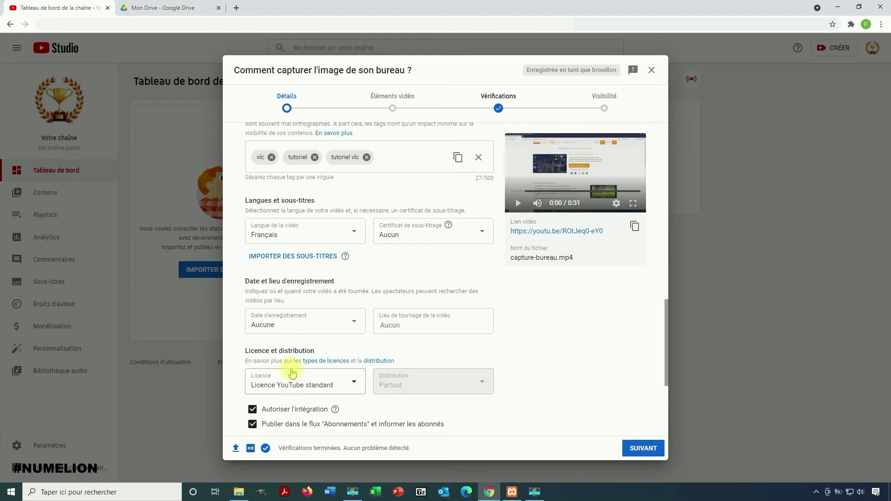
{"action": "left_click", "coordinate": [262, 325]}
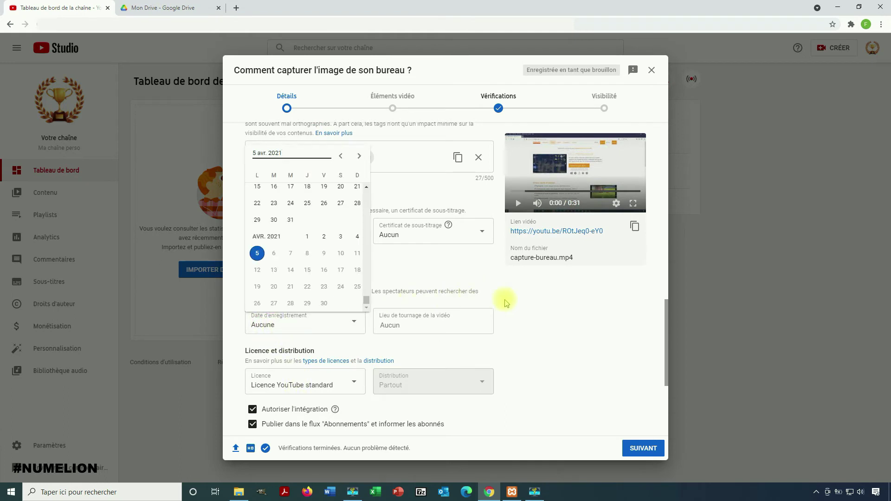
{"action": "left_click", "coordinate": [478, 290]}
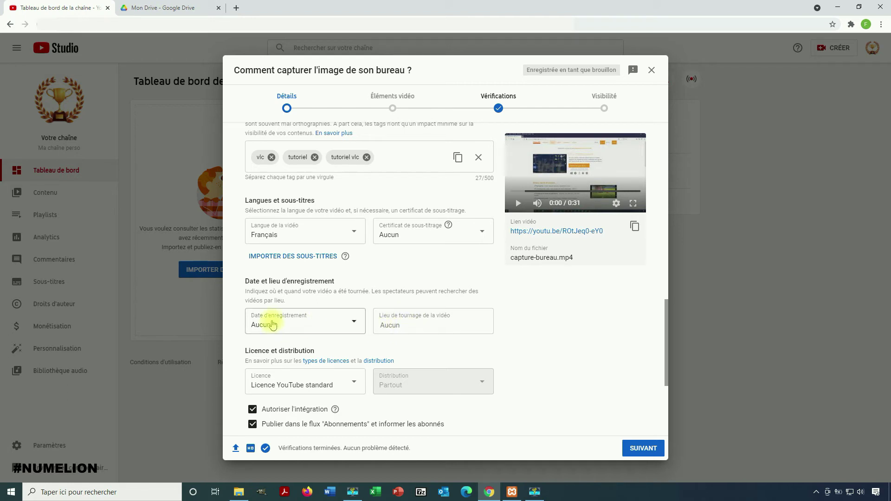
{"action": "scroll", "coordinate": [290, 364], "scroll_direction": "down", "scroll_amount": 2}
{"action": "left_click", "coordinate": [313, 293]}
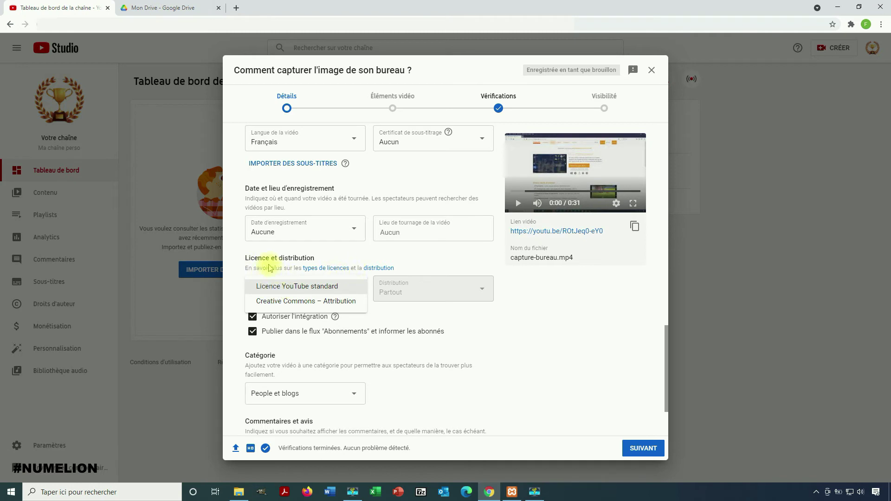
{"action": "left_click", "coordinate": [269, 268]}
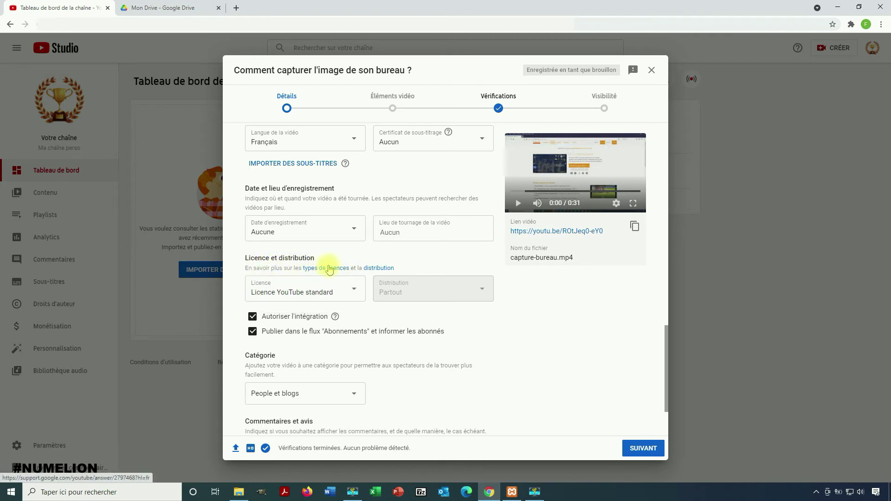
{"action": "left_click", "coordinate": [308, 290]}
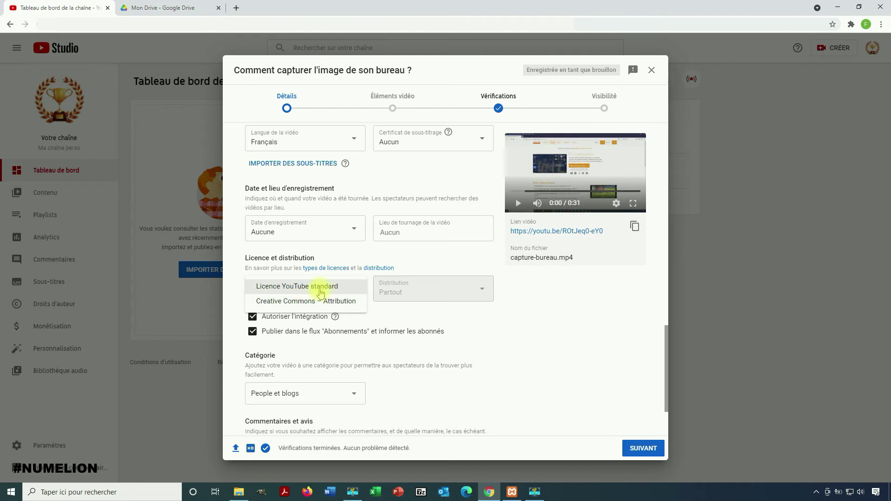
{"action": "left_click", "coordinate": [422, 278]}
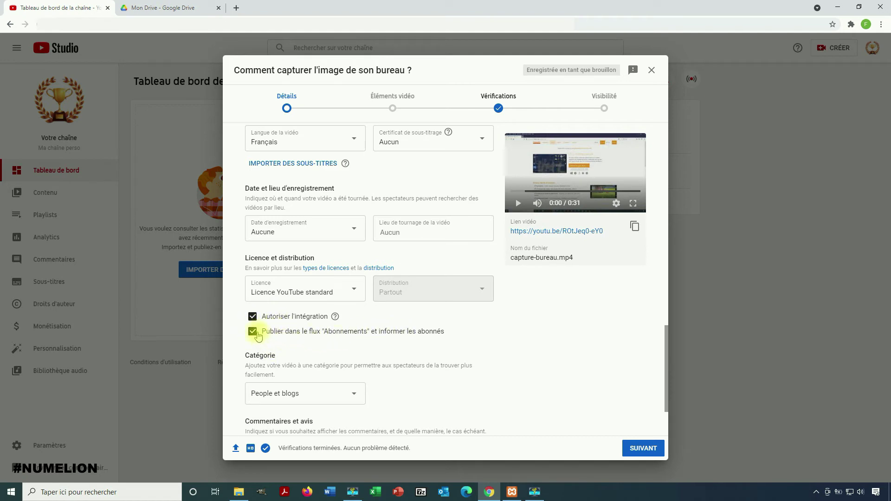
Try the category "Science et technologie" for the video, restore "People et blogs" and review the category choices.
{"action": "scroll", "coordinate": [325, 357], "scroll_direction": "down", "scroll_amount": 2}
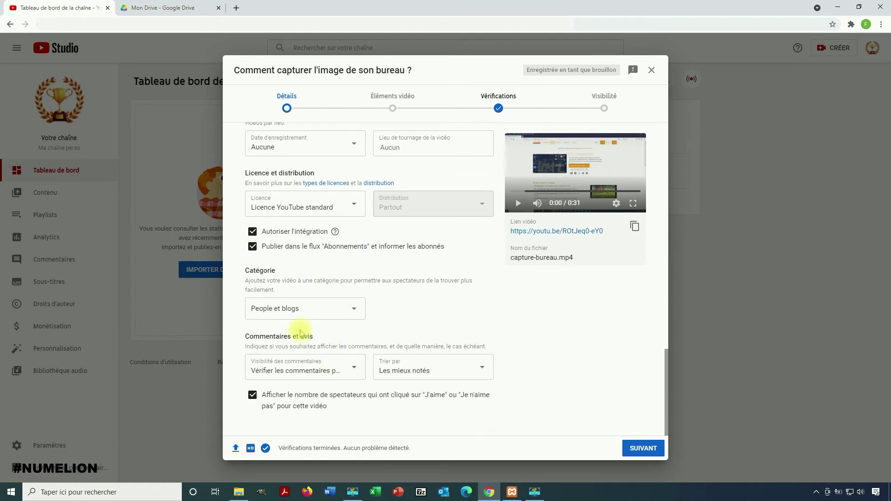
{"action": "left_click", "coordinate": [283, 314]}
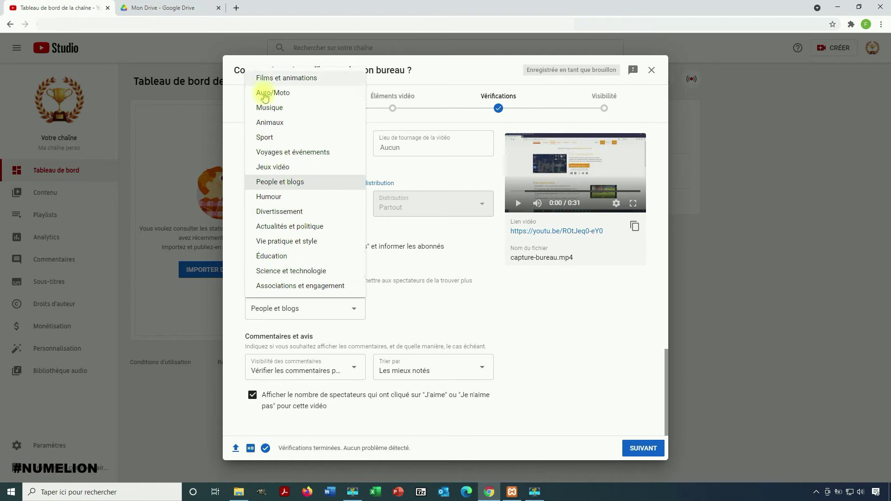
{"action": "left_click", "coordinate": [276, 275]}
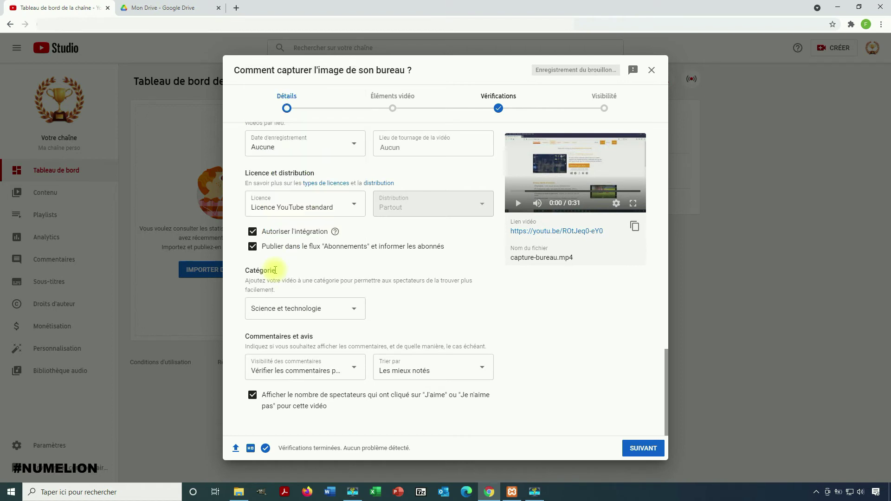
{"action": "left_click", "coordinate": [355, 309]}
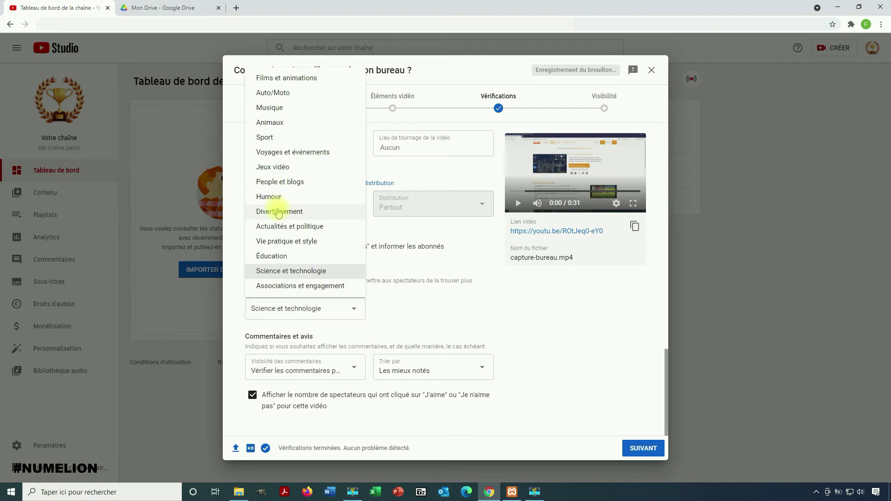
{"action": "left_click", "coordinate": [278, 183]}
{"action": "left_click", "coordinate": [323, 320]}
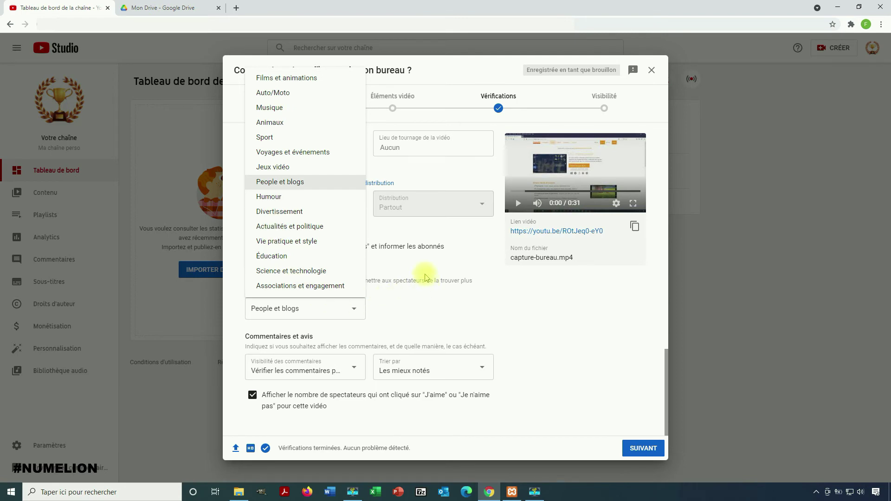
{"action": "left_click", "coordinate": [458, 308]}
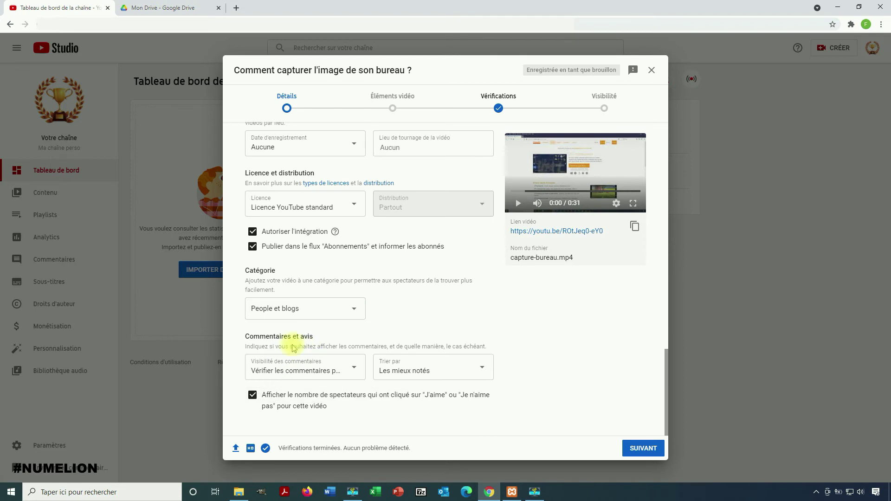
Examine the comment visibility options and the comment sorting options for the video.
{"action": "left_click", "coordinate": [277, 371]}
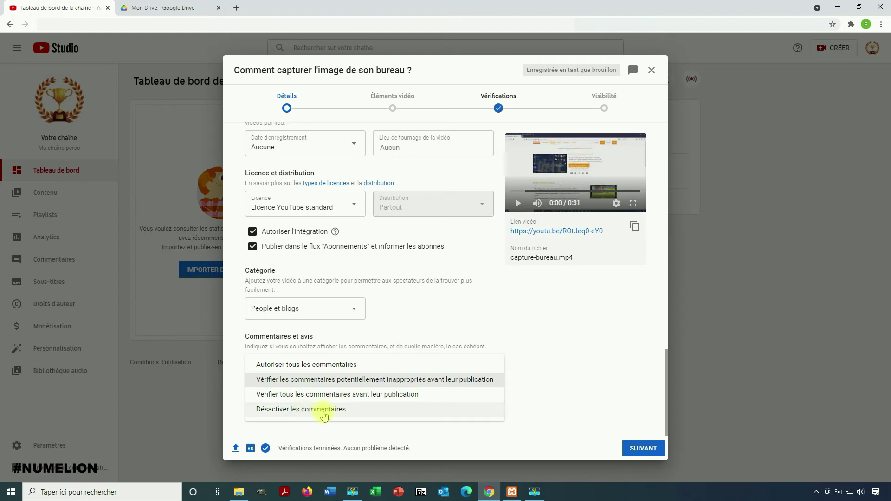
{"action": "left_click", "coordinate": [512, 383]}
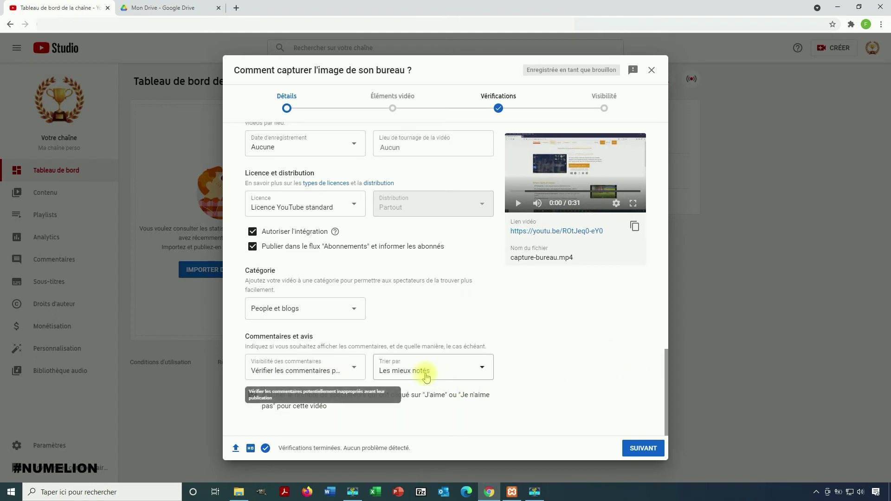
{"action": "left_click", "coordinate": [390, 370]}
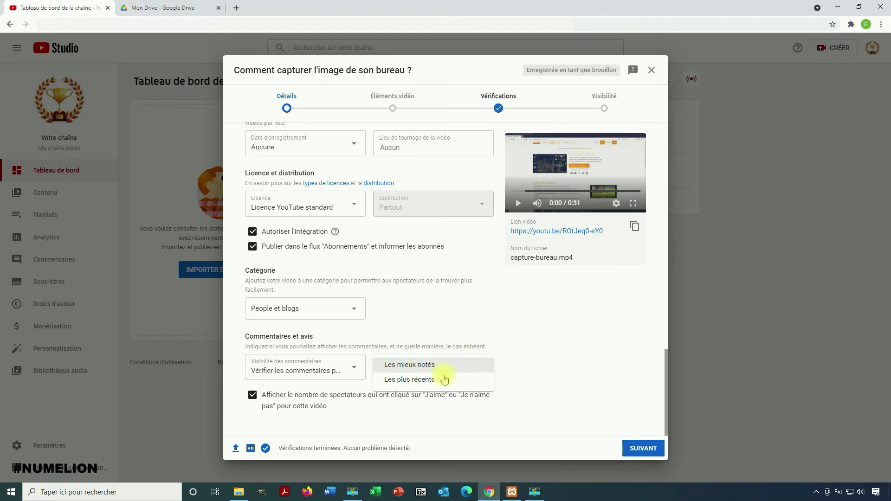
{"action": "left_click", "coordinate": [571, 327]}
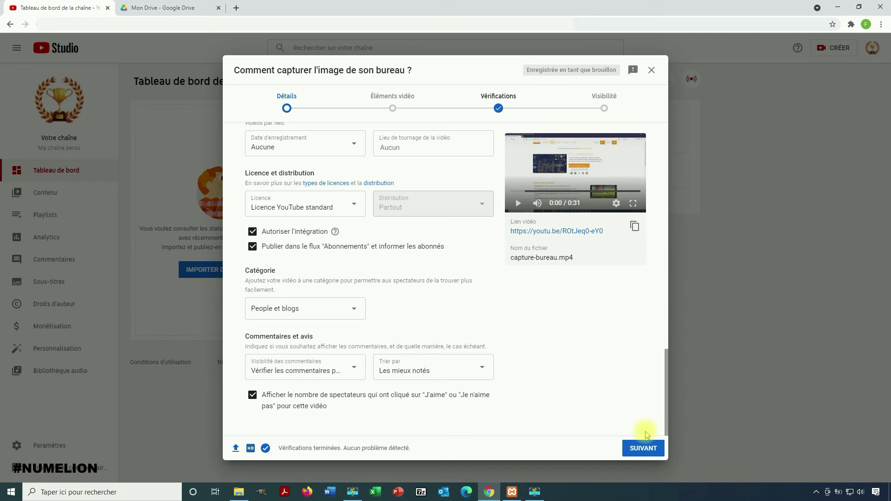
Proceed to the video elements stage and add an end screen from the template with one video, one playlist and one "S'abonner" element.
{"action": "left_click", "coordinate": [643, 448]}
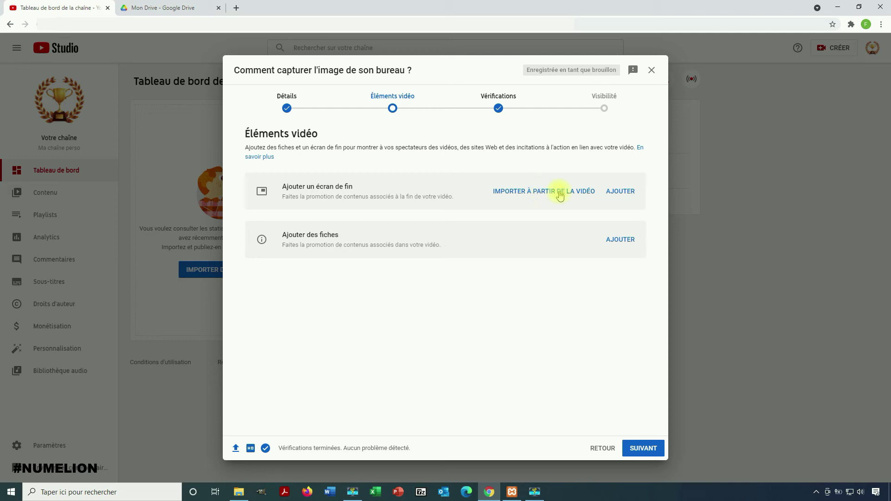
{"action": "left_click", "coordinate": [620, 191]}
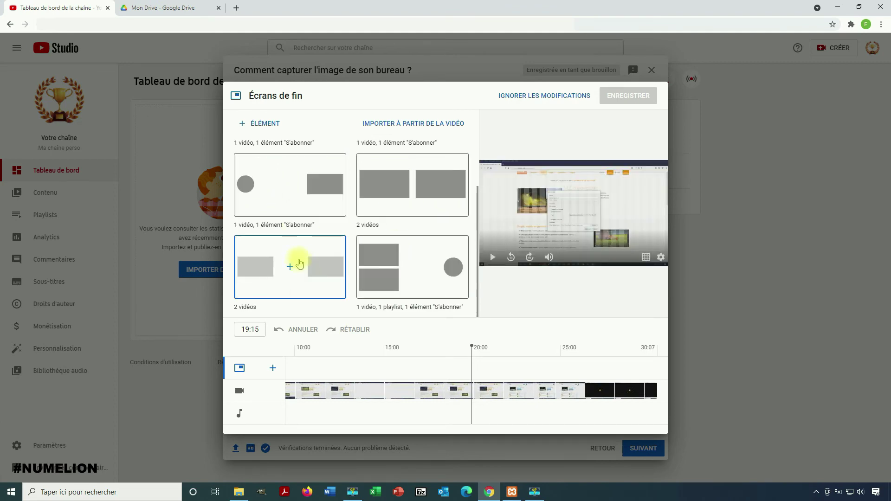
{"action": "scroll", "coordinate": [404, 258], "scroll_direction": "up", "scroll_amount": 2}
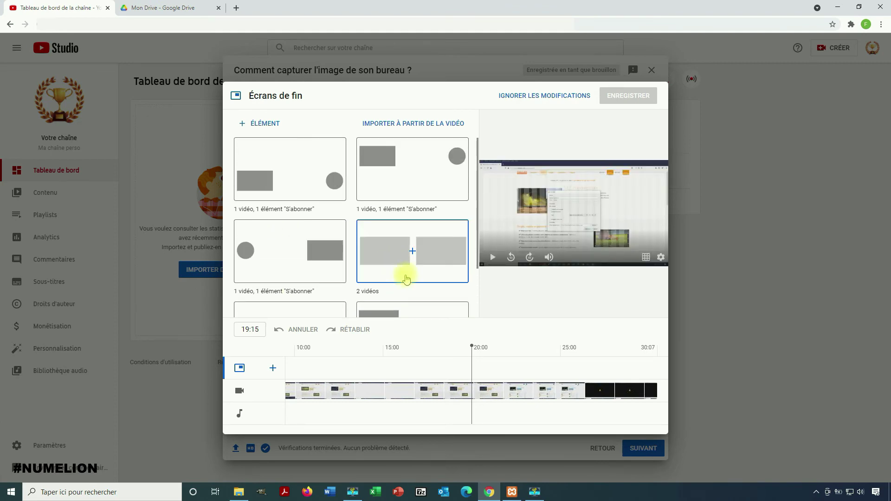
{"action": "left_click", "coordinate": [395, 309]}
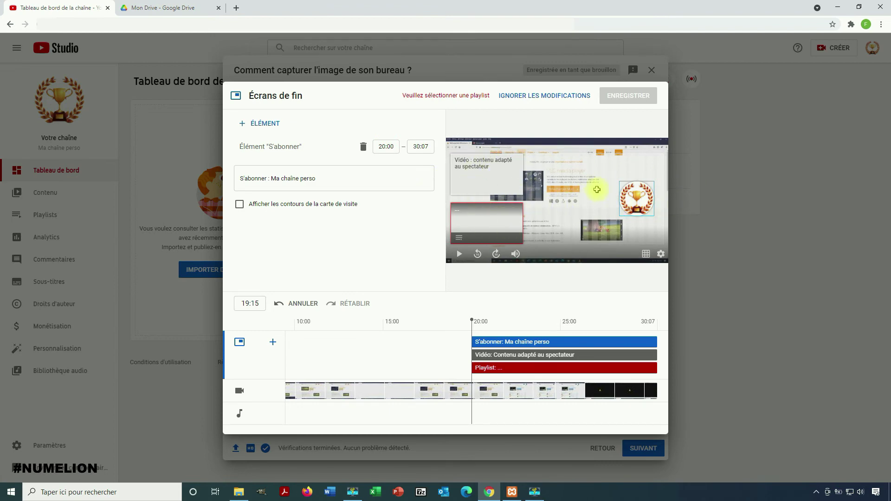
Assign the VLC playlist to the end screen's playlist element.
{"action": "left_click", "coordinate": [485, 212]}
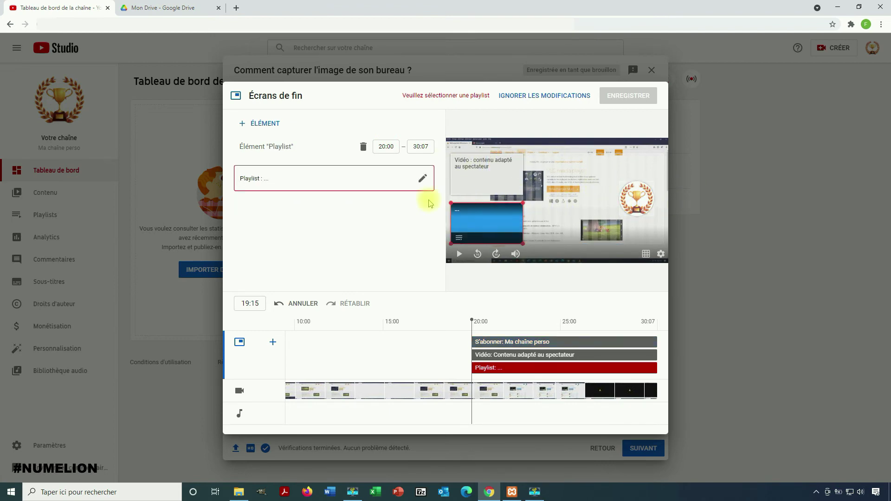
{"action": "left_click", "coordinate": [274, 178]}
{"action": "left_click", "coordinate": [251, 189]}
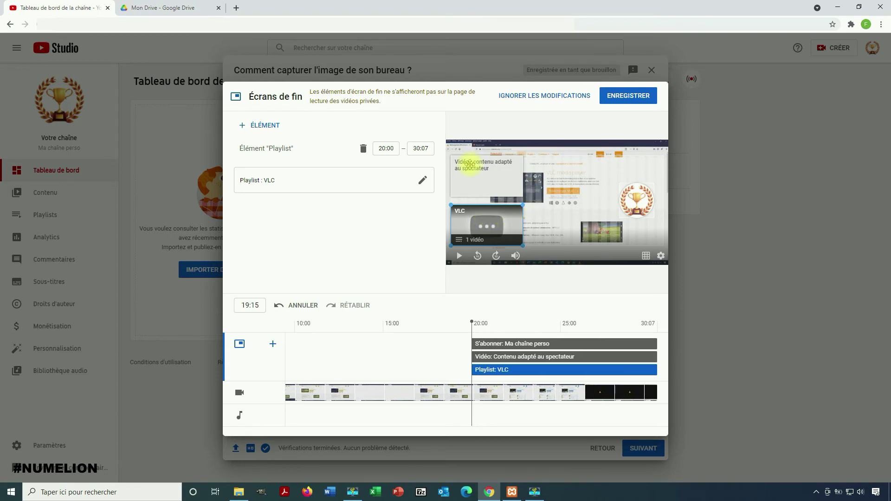
Review the settings of the end screen's video and "S'abonner" elements and save the end screen.
{"action": "left_click", "coordinate": [470, 164]}
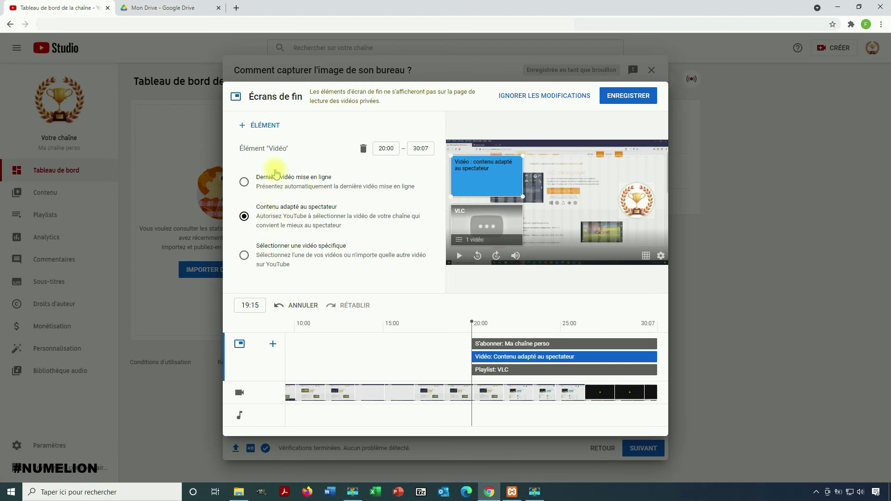
{"action": "left_click", "coordinate": [621, 193]}
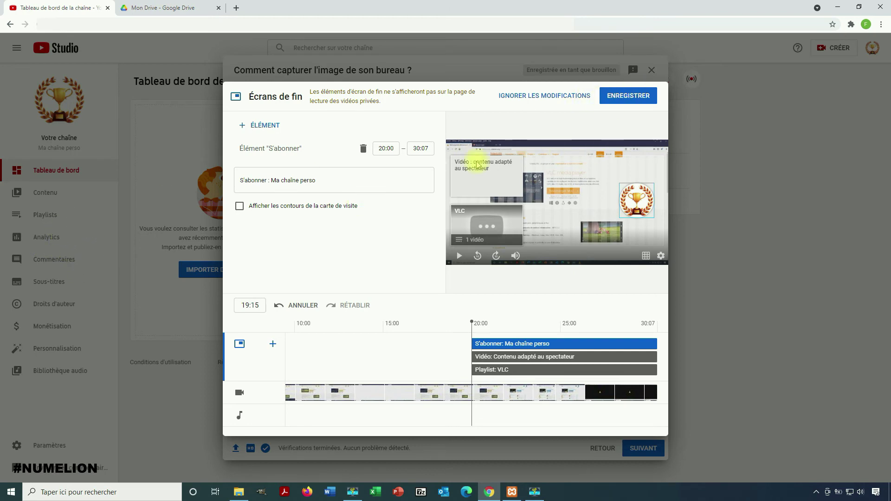
{"action": "left_click", "coordinate": [643, 96]}
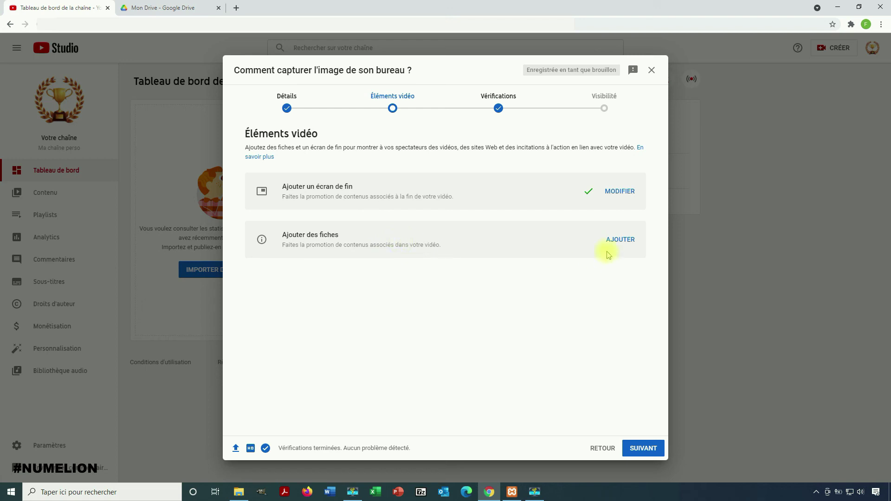
View the card types available for the video and leave the card editor without saving.
{"action": "left_click", "coordinate": [621, 240]}
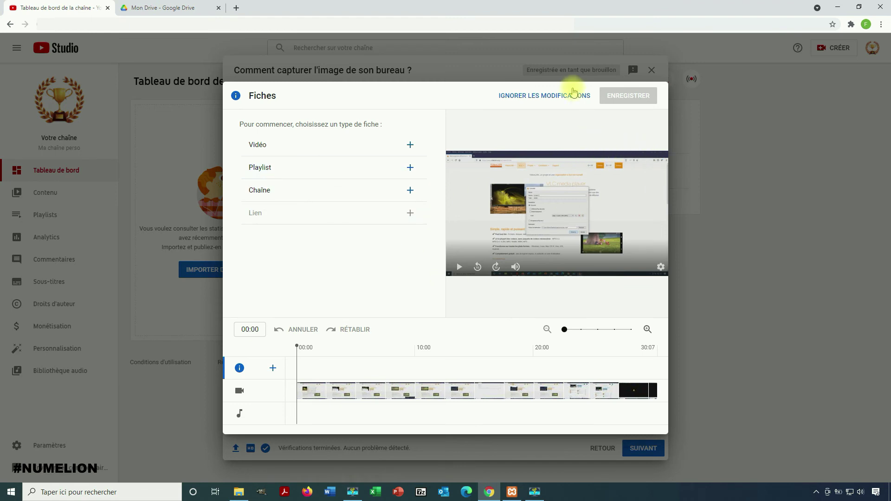
{"action": "left_click", "coordinate": [543, 95]}
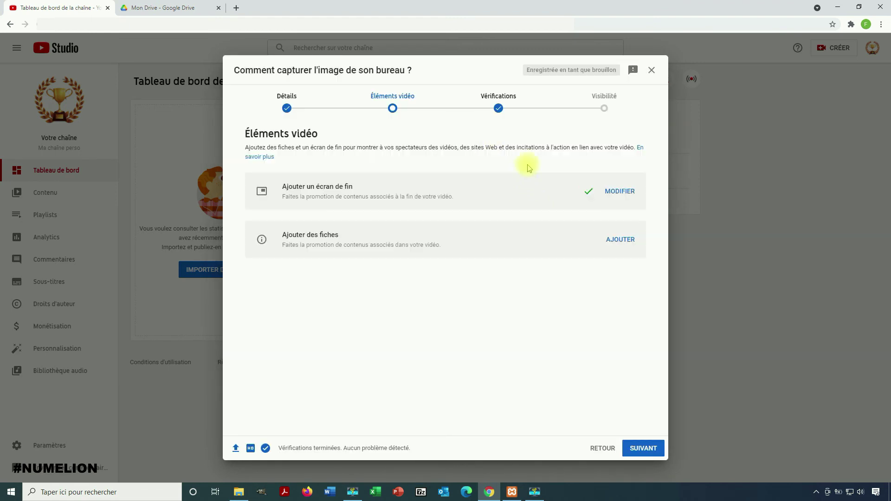
Proceed through the checks stage to the visibility settings and set the video's visibility to "Non répertoriée".
{"action": "left_click", "coordinate": [652, 449]}
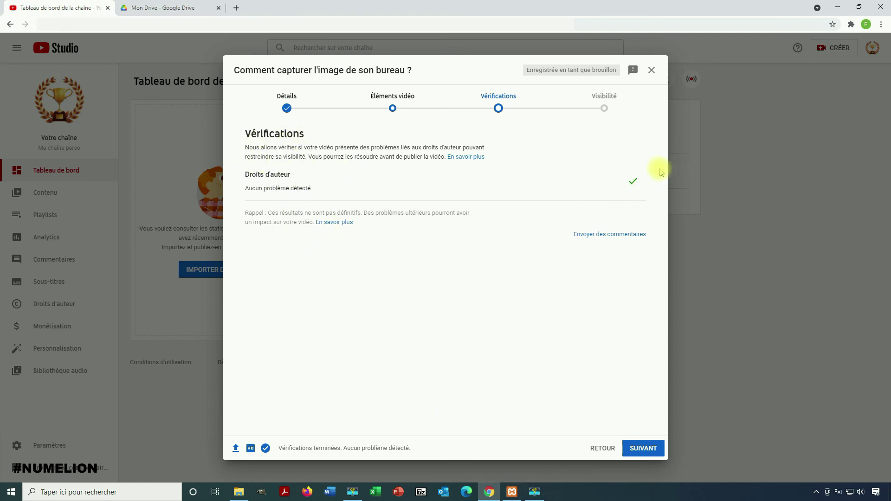
{"action": "left_click", "coordinate": [642, 447]}
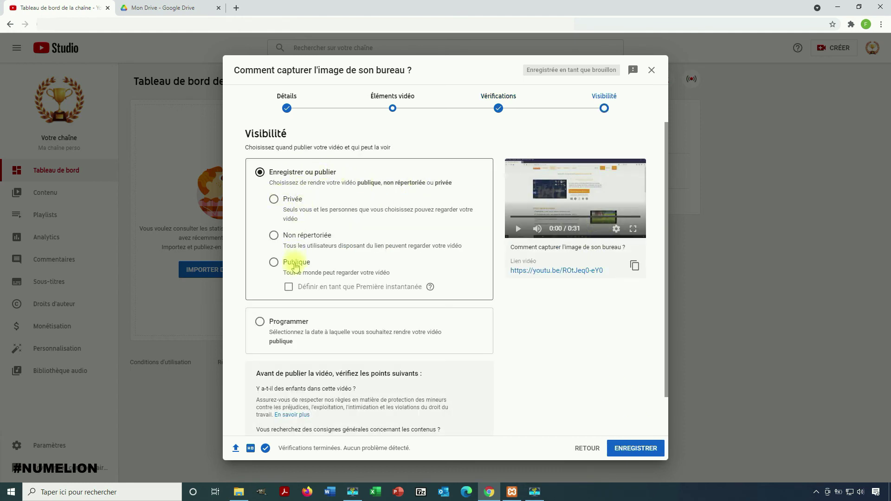
{"action": "left_click", "coordinate": [283, 200]}
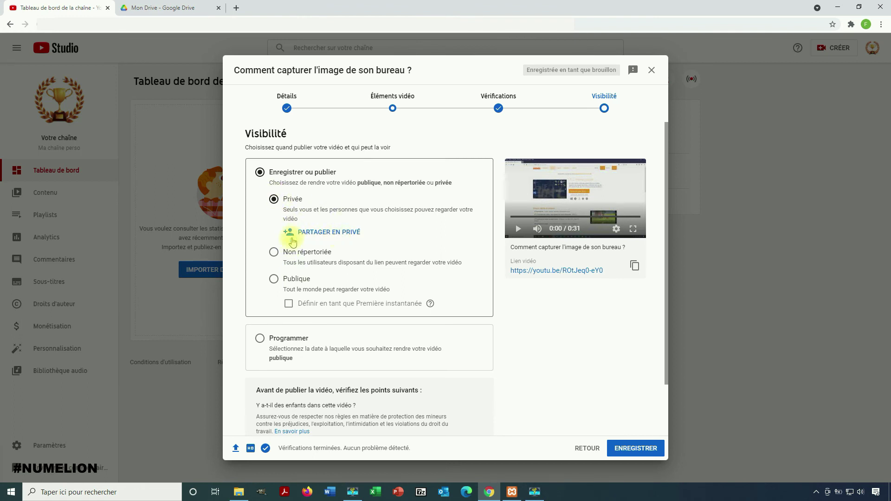
{"action": "left_click", "coordinate": [295, 252]}
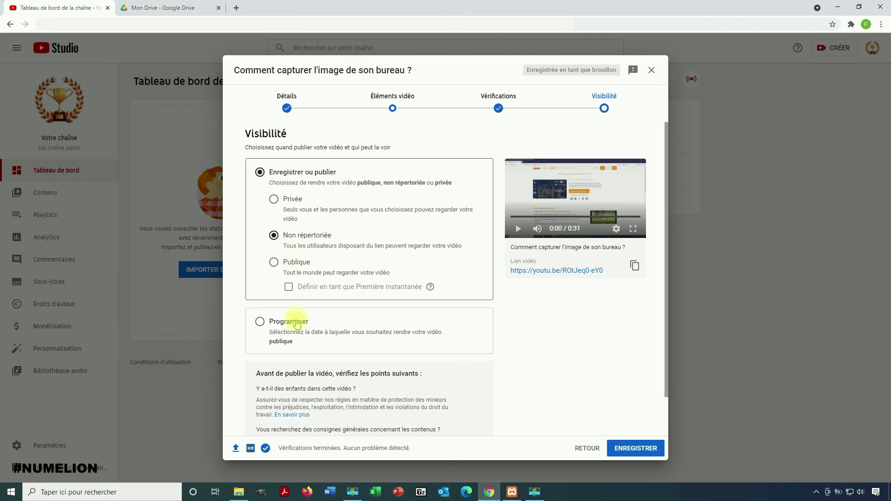
Try the "Publique" visibility and the "Programmer" option, examining the available publication dates and times.
{"action": "left_click", "coordinate": [310, 266]}
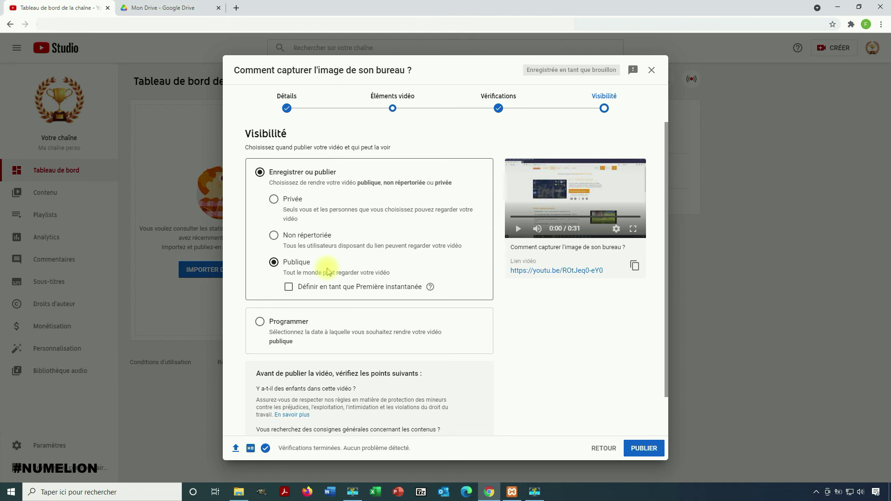
{"action": "left_click", "coordinate": [293, 320]}
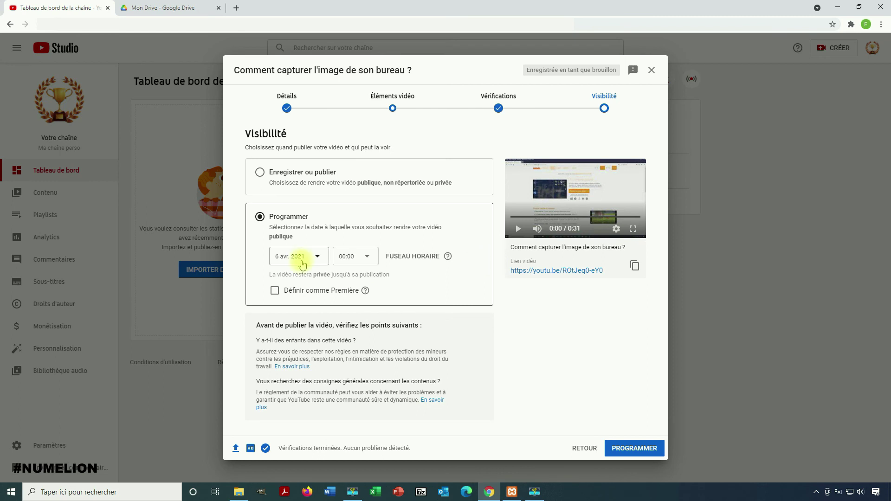
{"action": "left_click", "coordinate": [302, 259]}
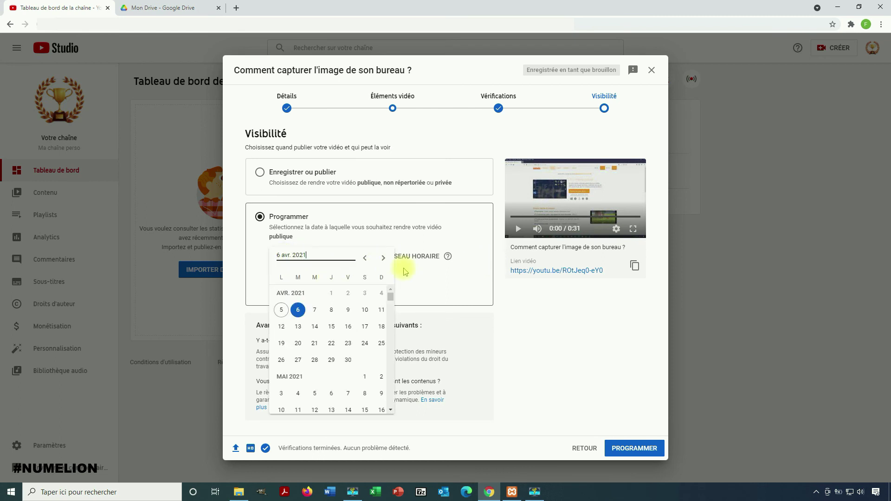
{"action": "left_click", "coordinate": [483, 288]}
{"action": "left_click", "coordinate": [346, 256]}
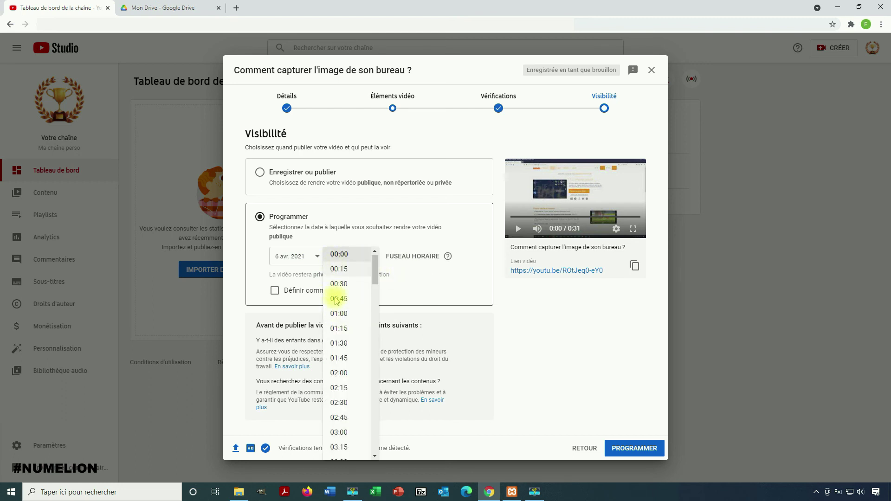
{"action": "left_click", "coordinate": [252, 260]}
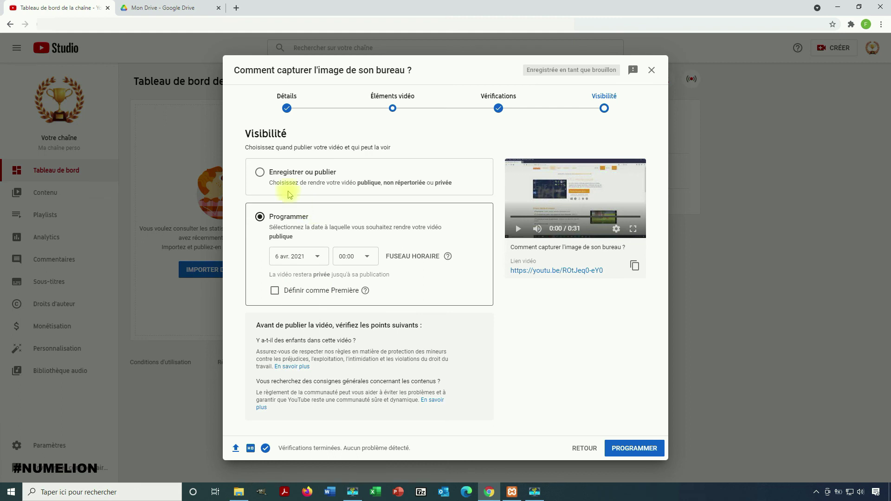
Set the video's visibility to "Privée" under "Enregistrer ou publier" and save the video.
{"action": "left_click", "coordinate": [273, 172]}
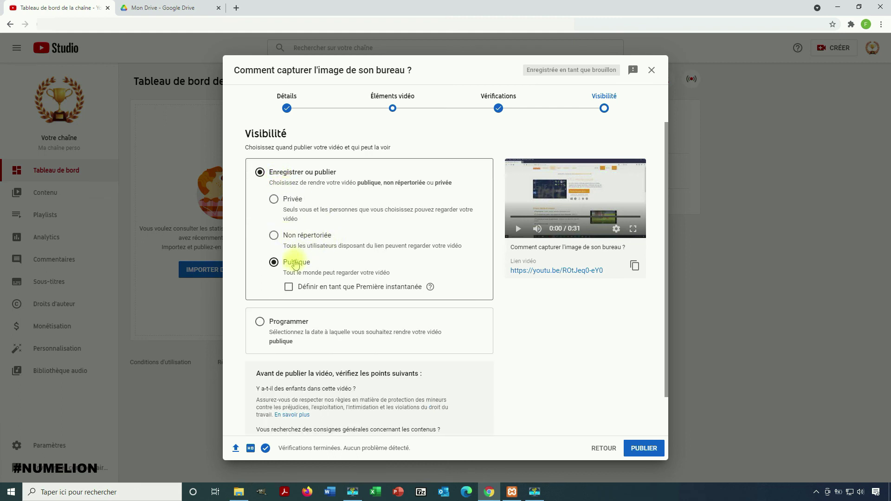
{"action": "left_click", "coordinate": [274, 200]}
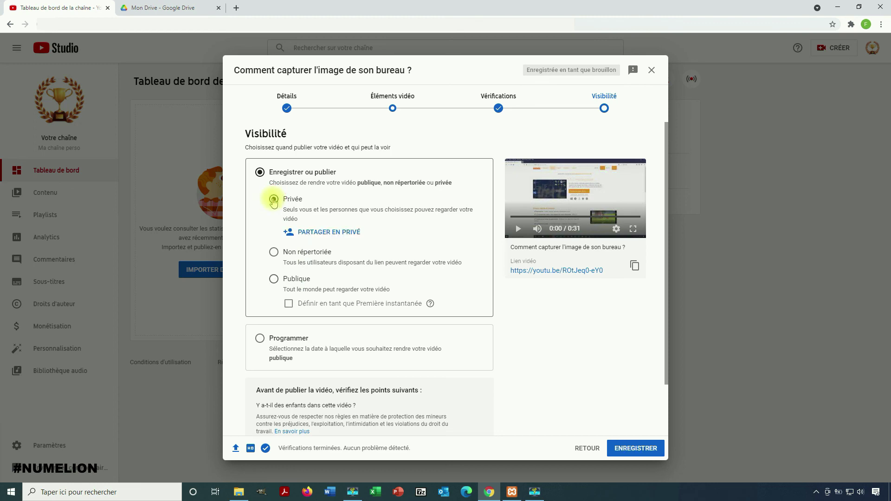
{"action": "left_click", "coordinate": [623, 448]}
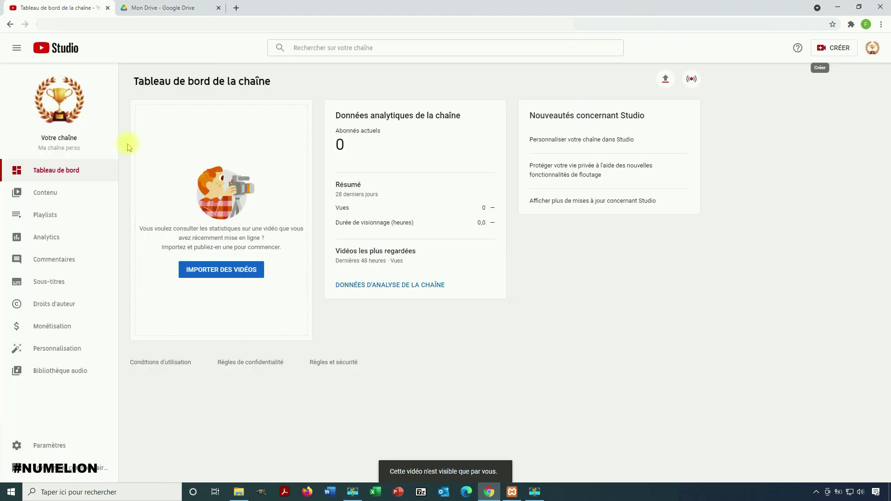
Change the uploaded video's visibility to "Publique" from the channel's content list and publish it.
{"action": "left_click", "coordinate": [59, 191]}
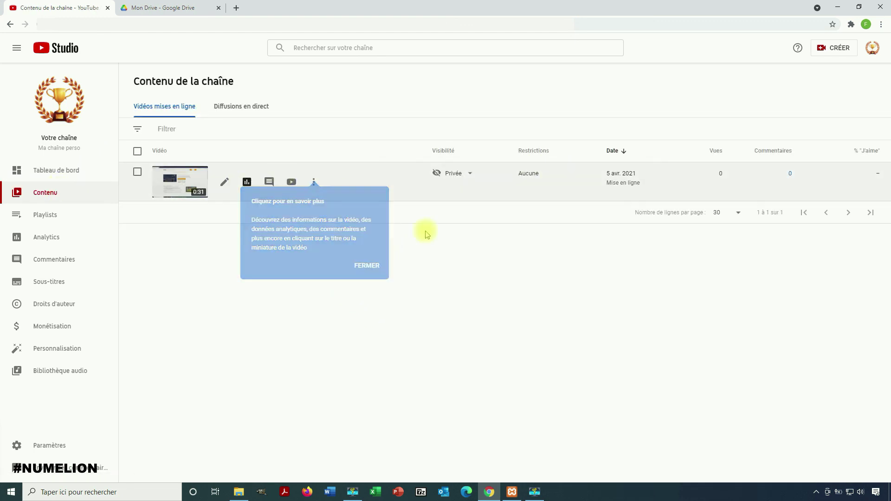
{"action": "left_click", "coordinate": [371, 265]}
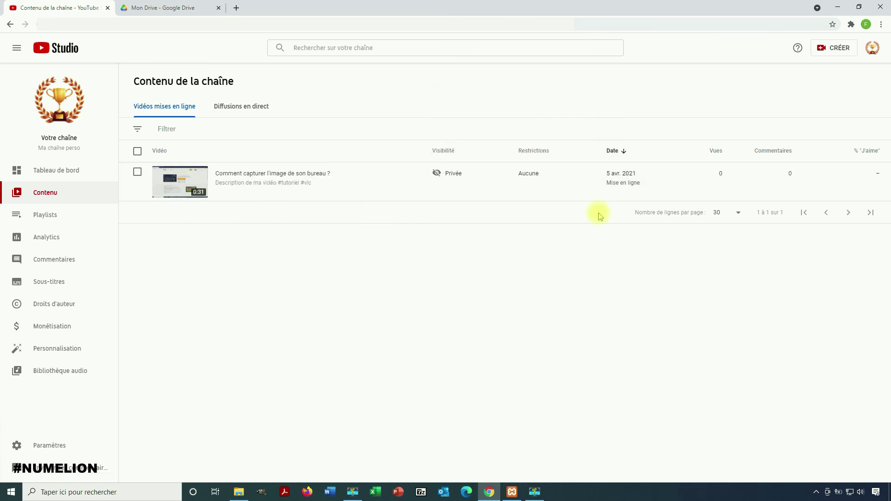
{"action": "left_click", "coordinate": [455, 175]}
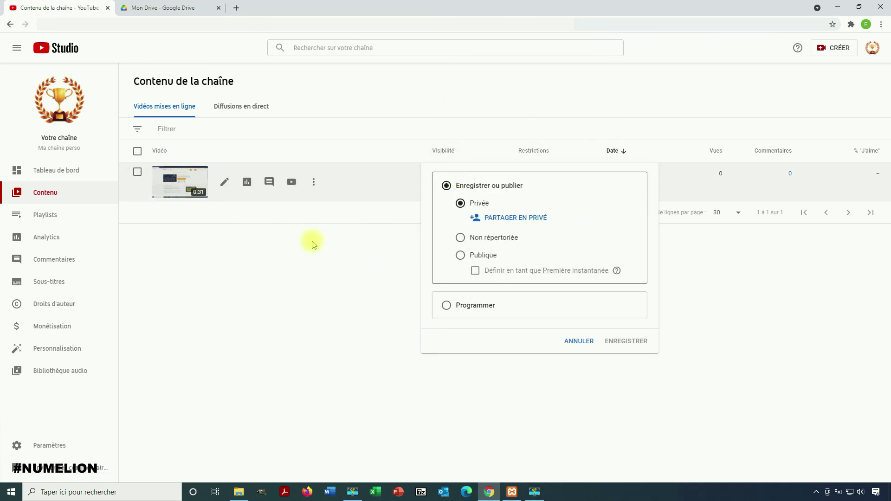
{"action": "left_click", "coordinate": [476, 255]}
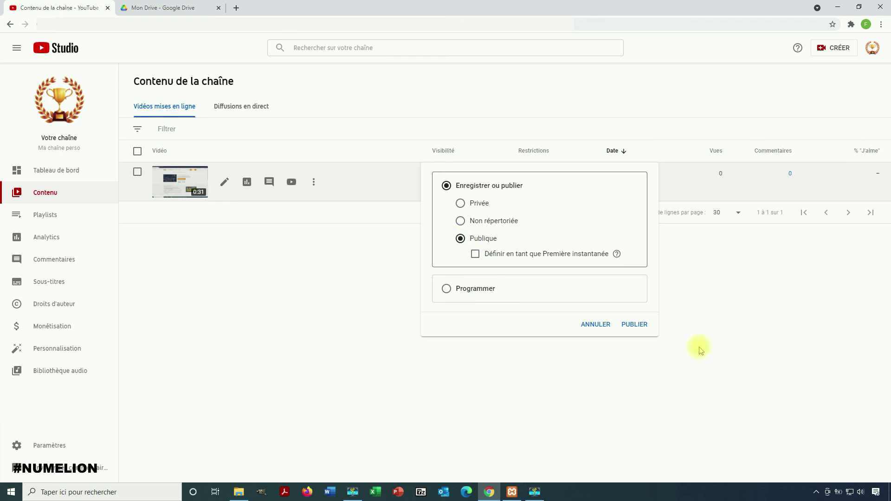
{"action": "left_click", "coordinate": [635, 324]}
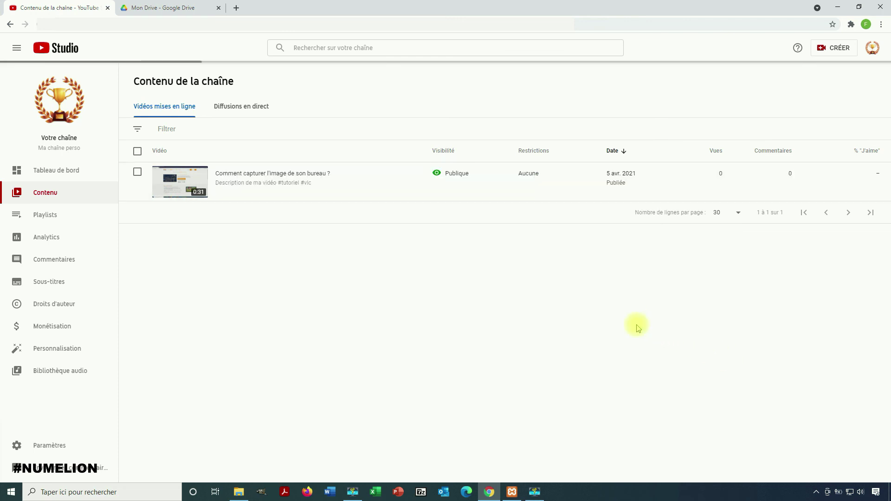
View the channel's playlists and return to the list of uploaded videos.
{"action": "left_click", "coordinate": [41, 217]}
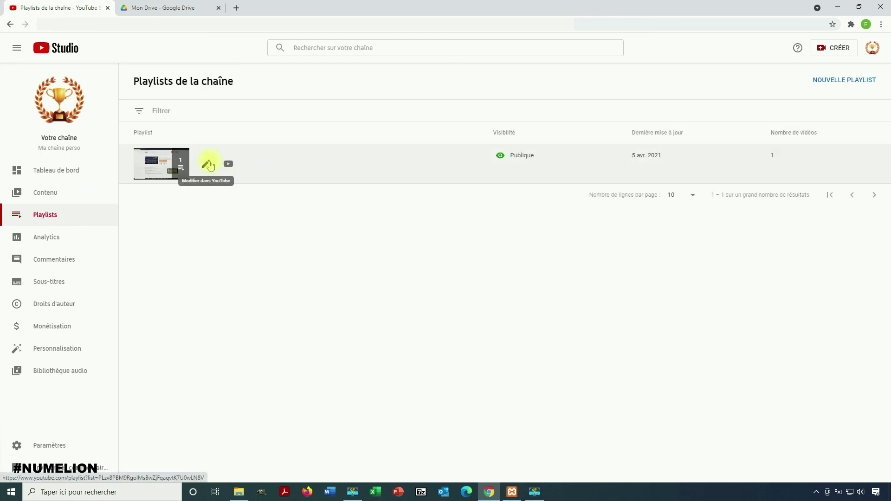
{"action": "mouse_move", "coordinate": [219, 167]}
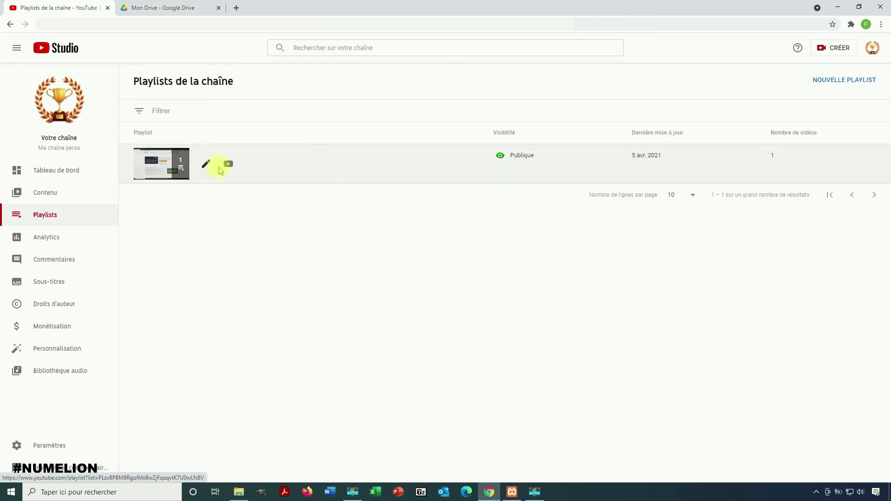
{"action": "left_click", "coordinate": [63, 193]}
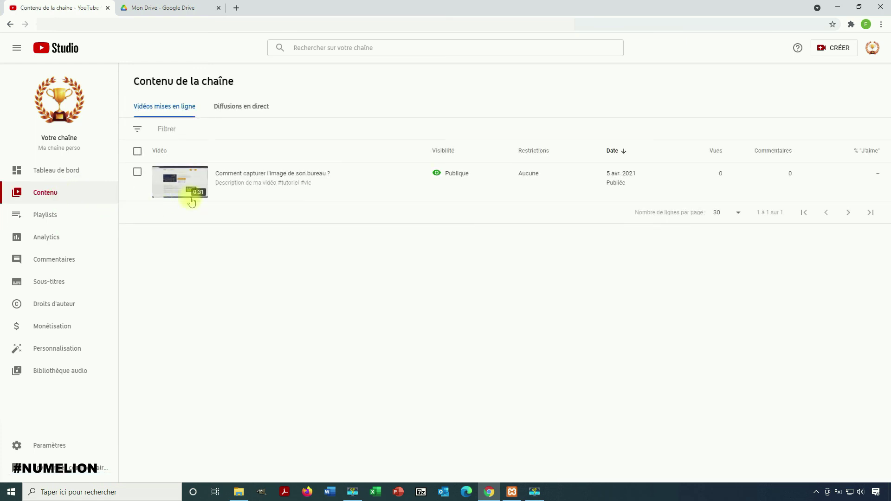
Visit the channel's public page and open the video "Comment capturer l'image de son bureau ?".
{"action": "left_click", "coordinate": [873, 48]}
{"action": "left_click", "coordinate": [787, 104]}
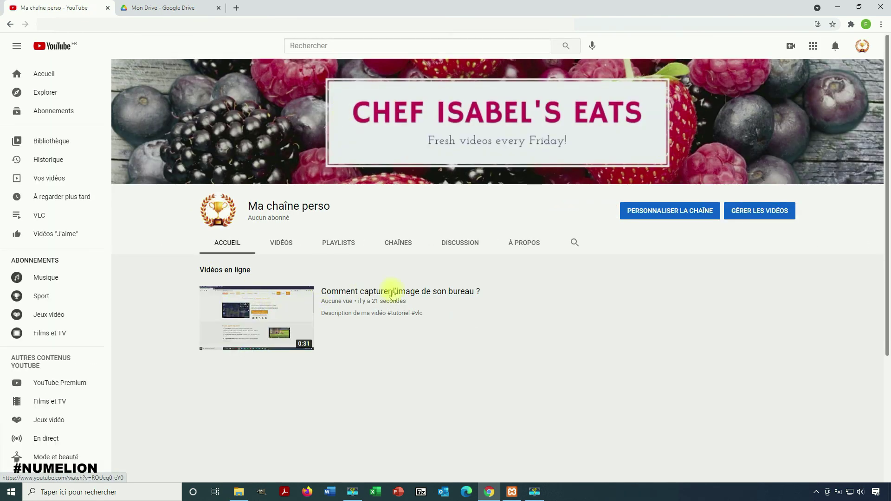
{"action": "left_click", "coordinate": [362, 294]}
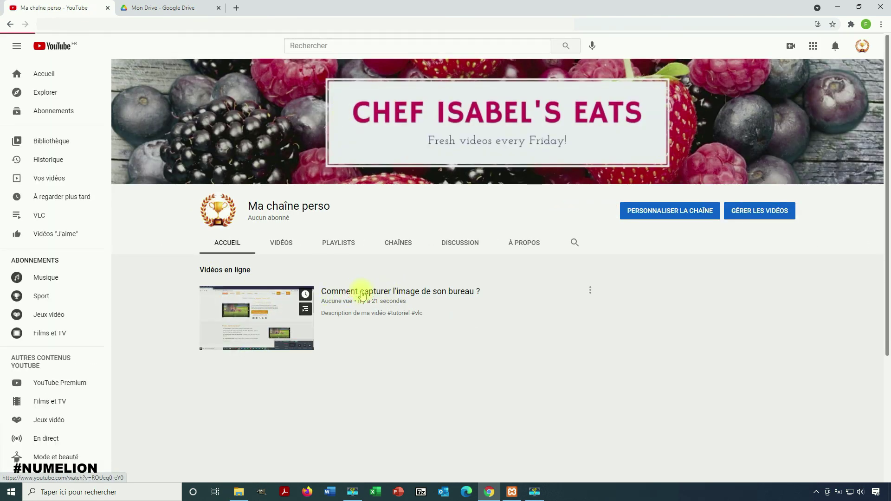